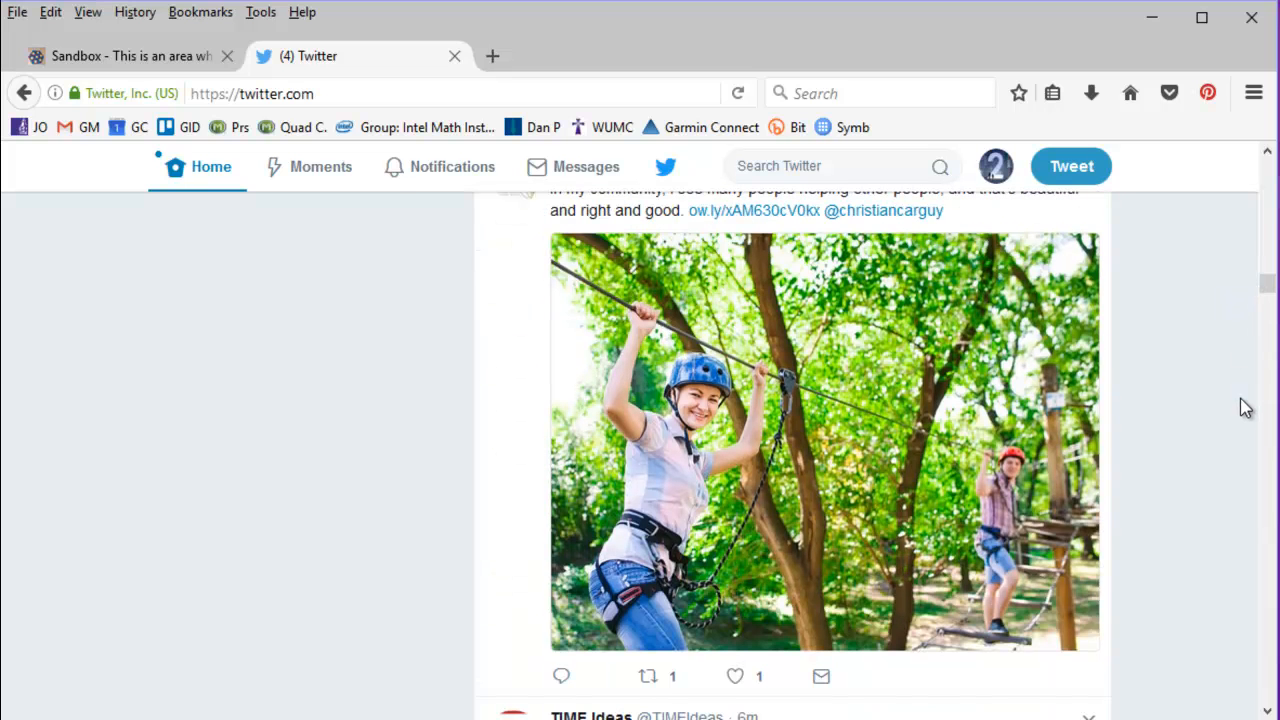
- Open the Twtr Feed – Math Ed page of the Sandbox site and look through its embedded Twitter timelines
{"action": "left_click_drag", "start_coordinate": [1268, 286], "coordinate": [1268, 165]}
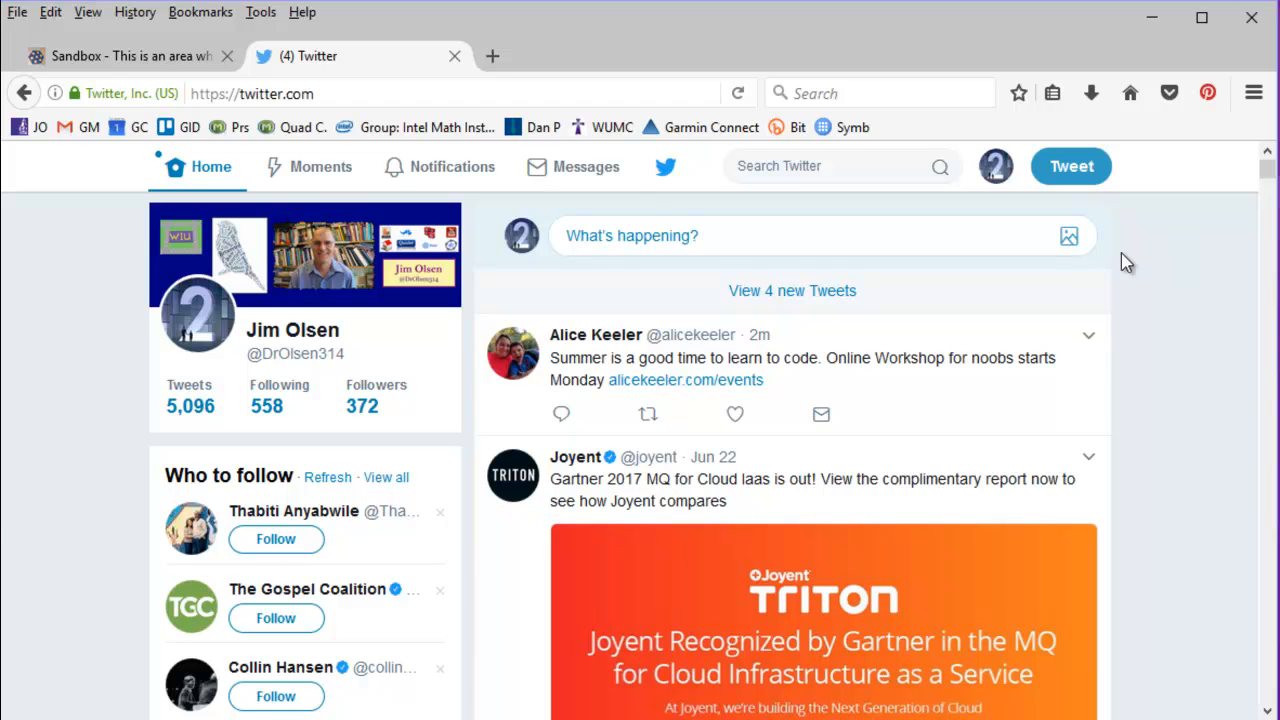
{"action": "left_click", "coordinate": [137, 58]}
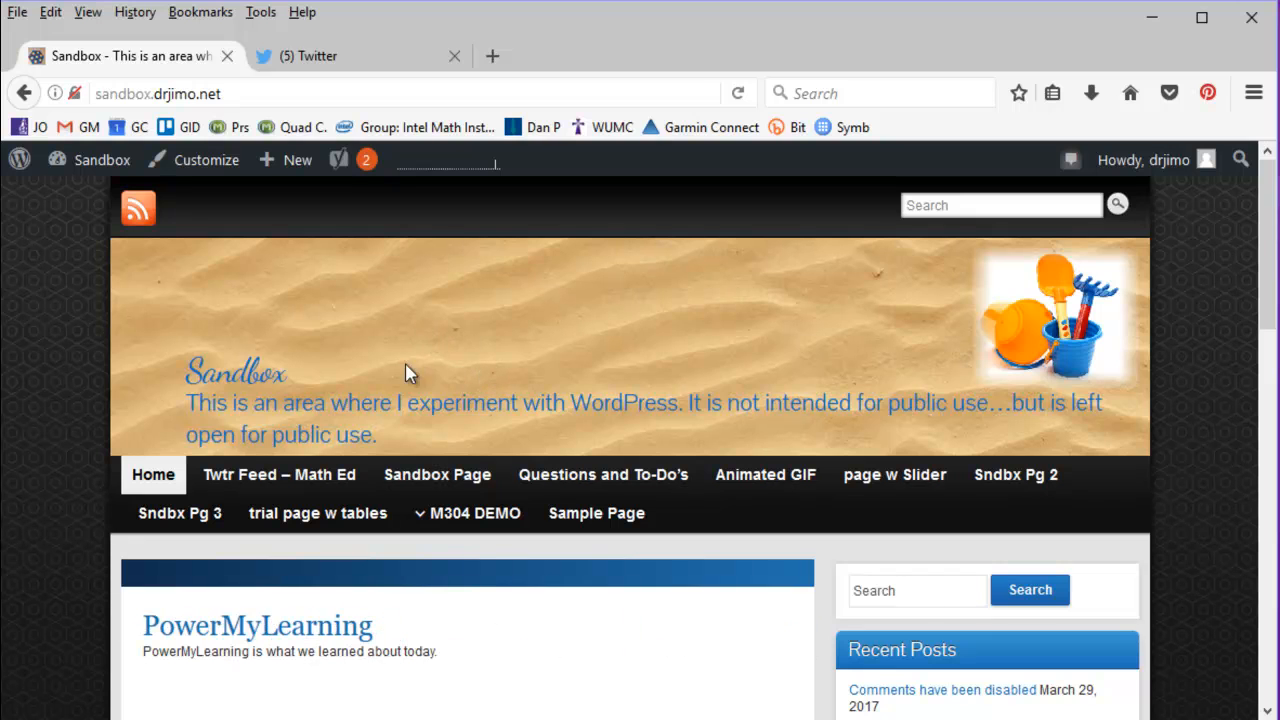
{"action": "left_click", "coordinate": [336, 484]}
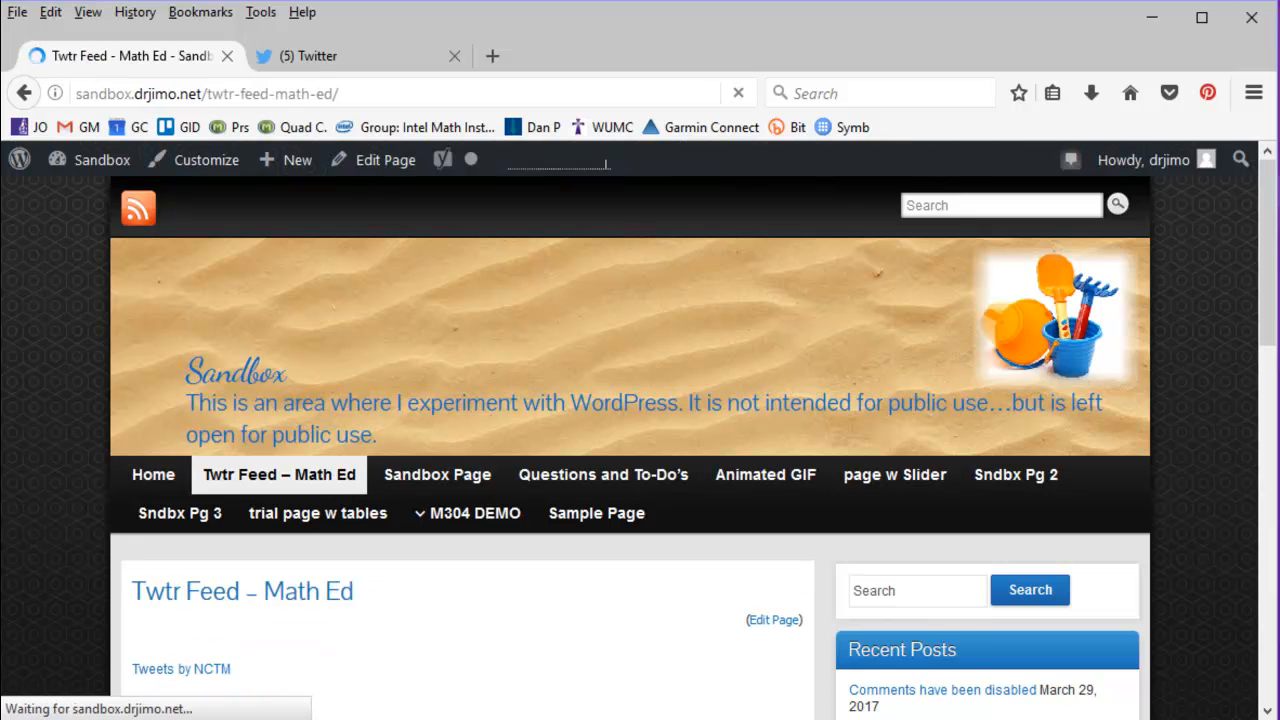
{"action": "left_click_drag", "start_coordinate": [1268, 207], "coordinate": [1268, 255]}
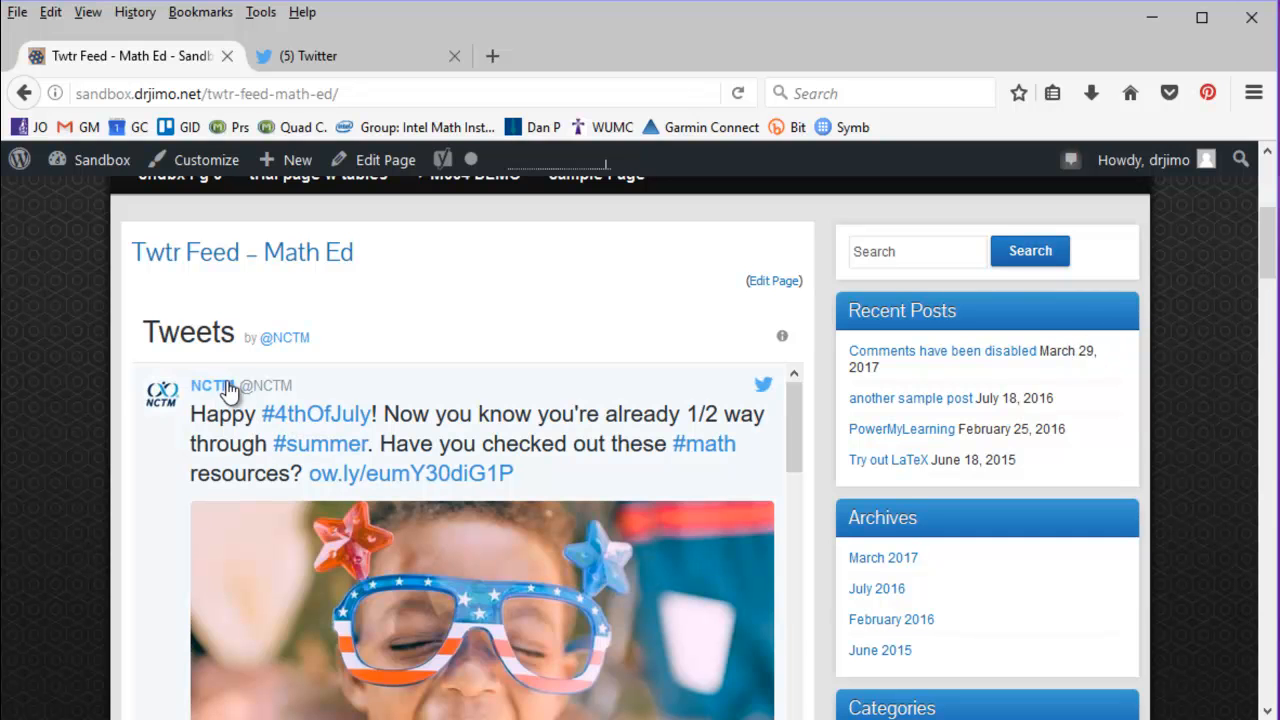
{"action": "left_click_drag", "start_coordinate": [1266, 222], "coordinate": [1232, 371]}
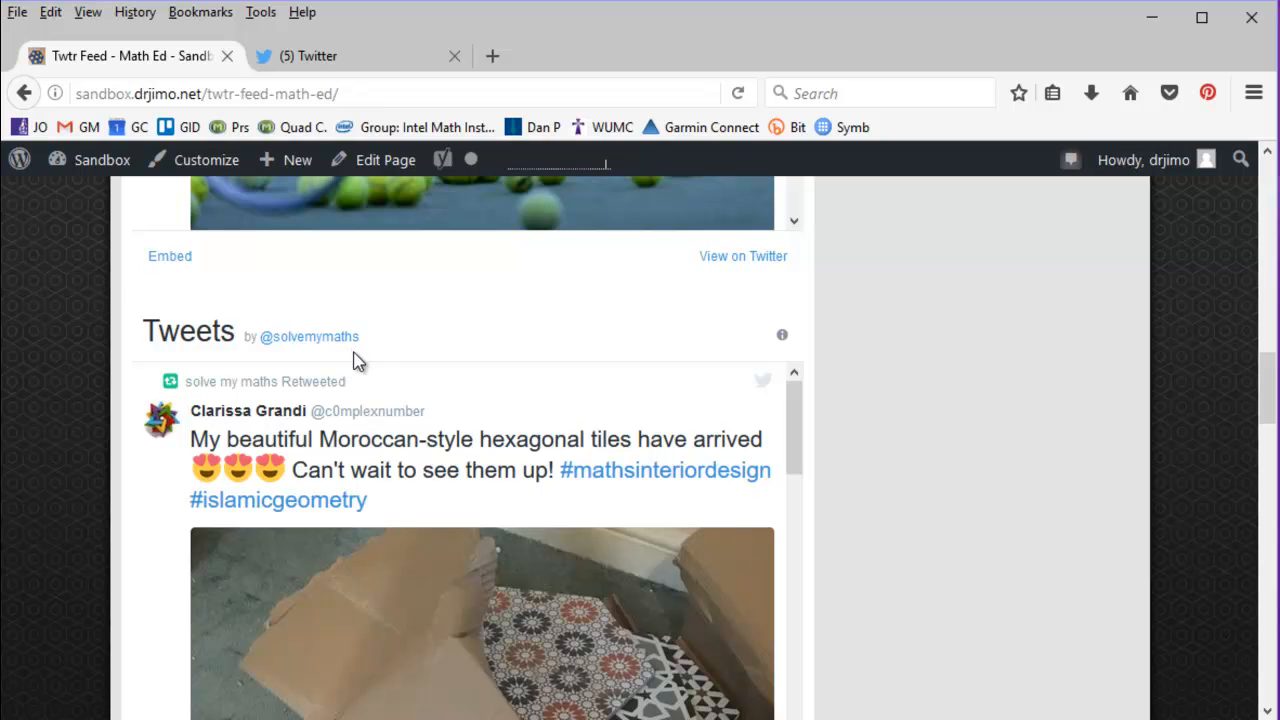
{"action": "left_click_drag", "start_coordinate": [1266, 371], "coordinate": [1246, 508]}
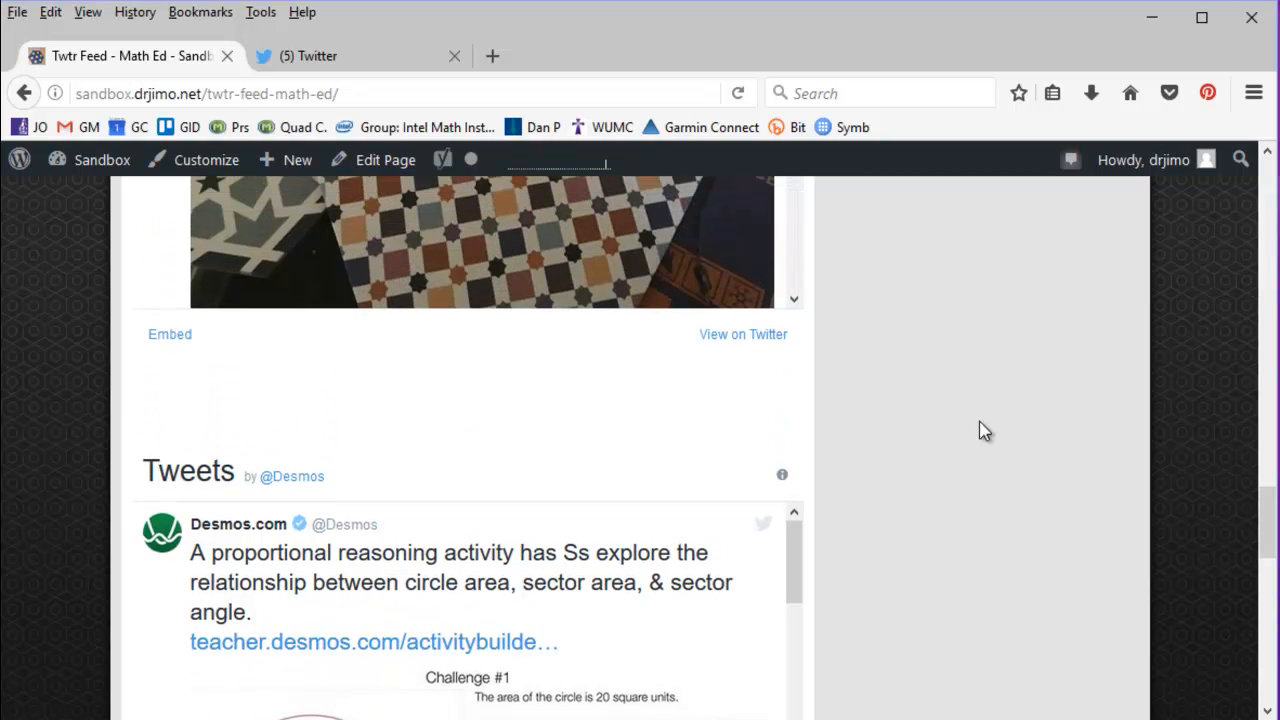
{"action": "left_click_drag", "start_coordinate": [1273, 528], "coordinate": [1268, 255]}
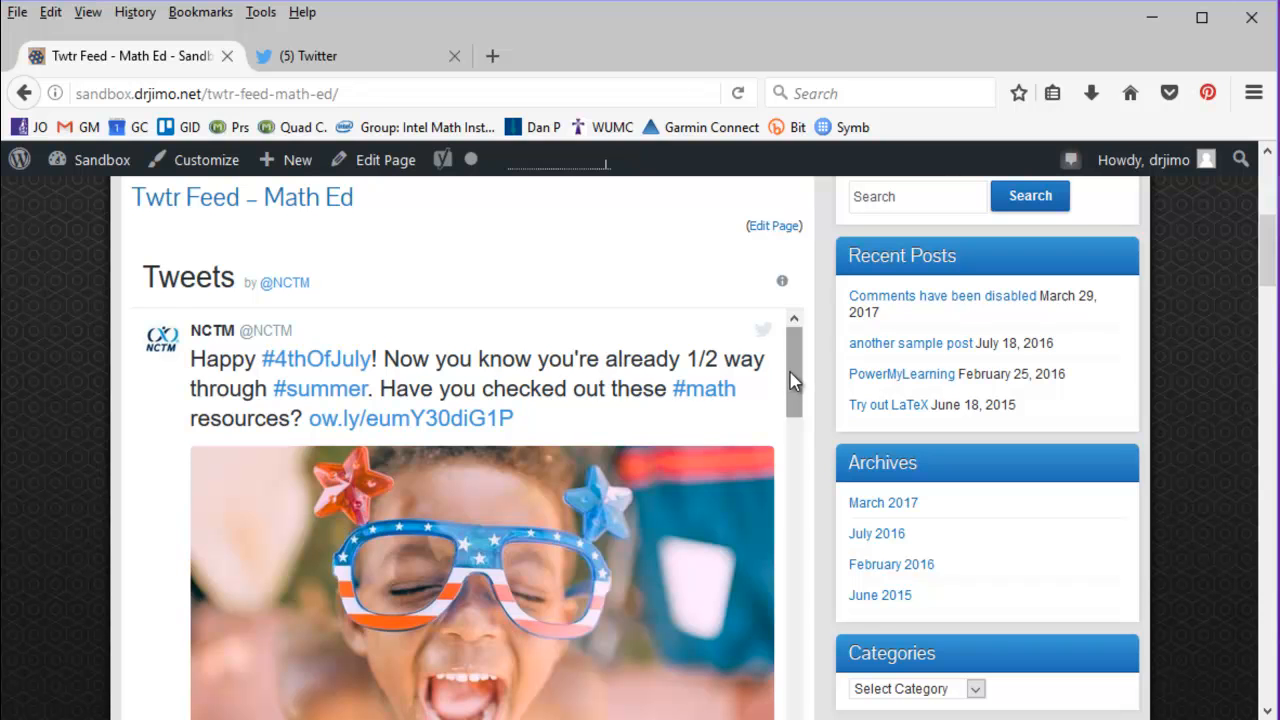
- Examine the older tweets inside the embedded NCTM and solvemymaths timelines
{"action": "scroll", "coordinate": [800, 392], "scroll_direction": "down", "scroll_amount": 5}
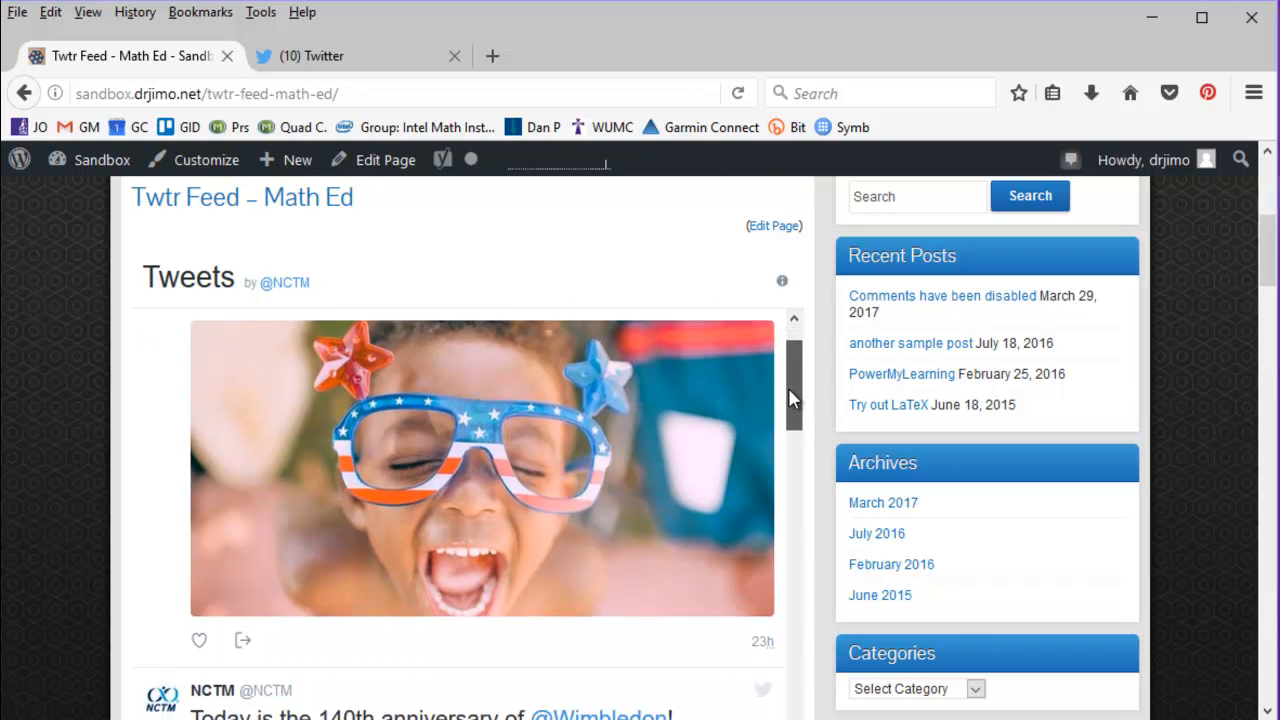
{"action": "left_click_drag", "start_coordinate": [785, 424], "coordinate": [759, 587]}
{"action": "scroll", "coordinate": [759, 587], "scroll_direction": "down", "scroll_amount": 3}
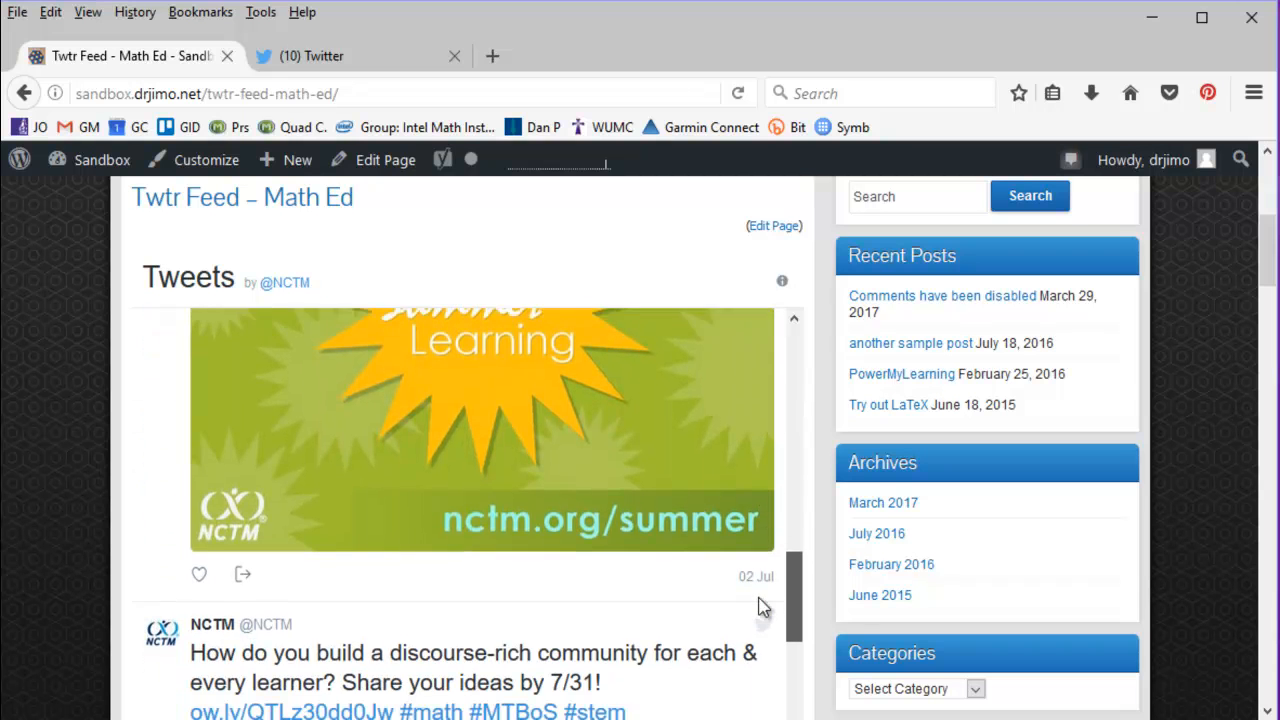
{"action": "left_click_drag", "start_coordinate": [1268, 258], "coordinate": [1230, 410]}
{"action": "left_click_drag", "start_coordinate": [801, 289], "coordinate": [809, 504]}
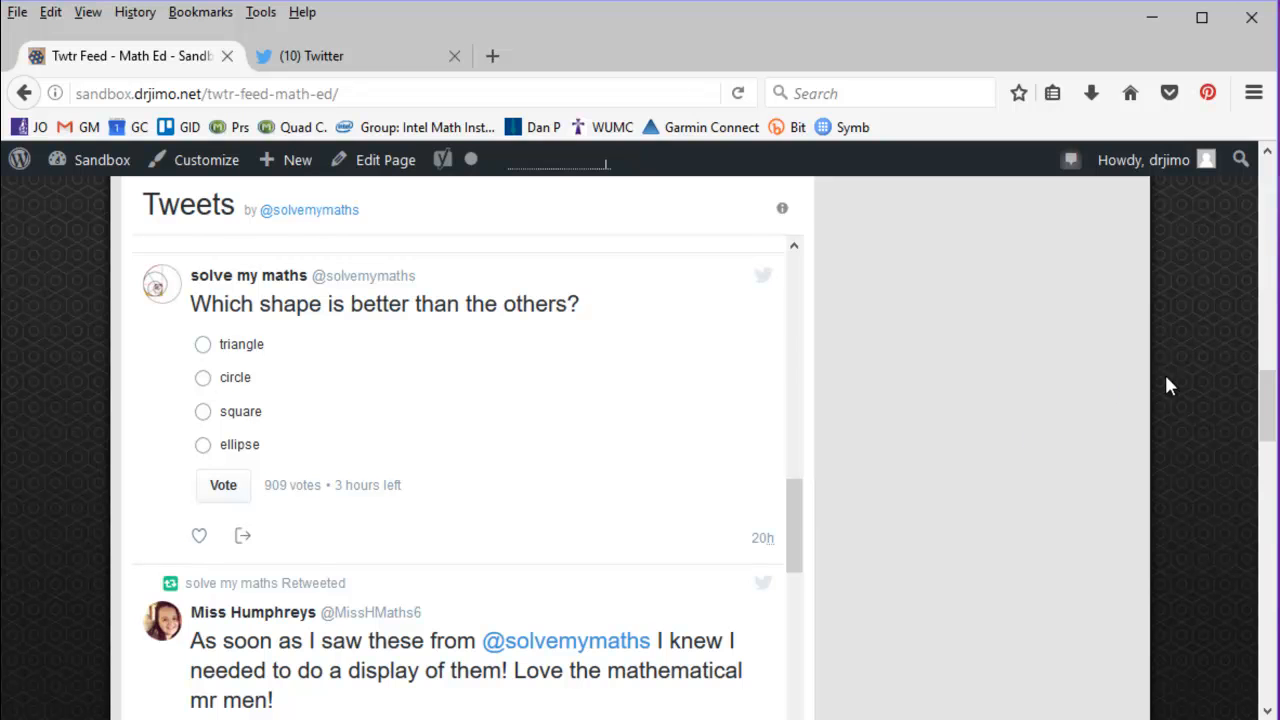
{"action": "mouse_move", "coordinate": [1269, 409]}
{"action": "left_mouse_down"}
{"action": "mouse_move", "coordinate": [1269, 374]}
{"action": "mouse_move", "coordinate": [1251, 411]}
{"action": "left_mouse_up"}
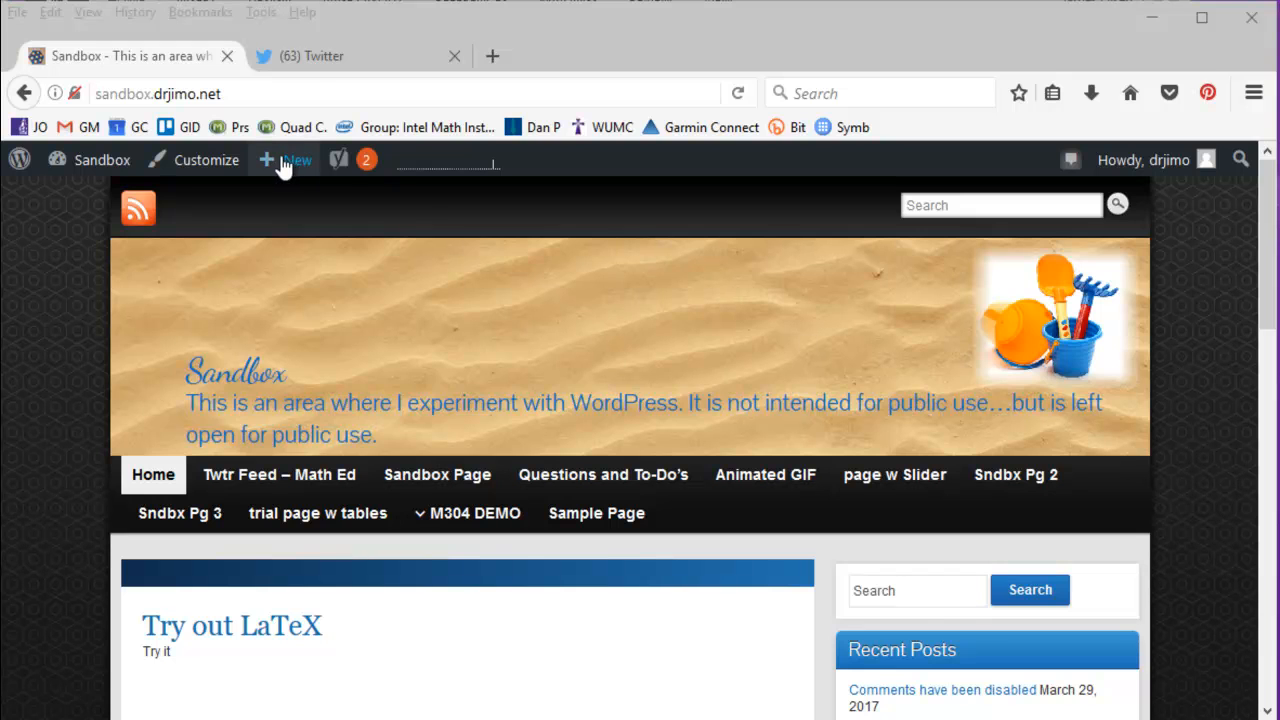
- Create a new WordPress page titled "Twitter Feed – Sports"
{"action": "mouse_move", "coordinate": [297, 167]}
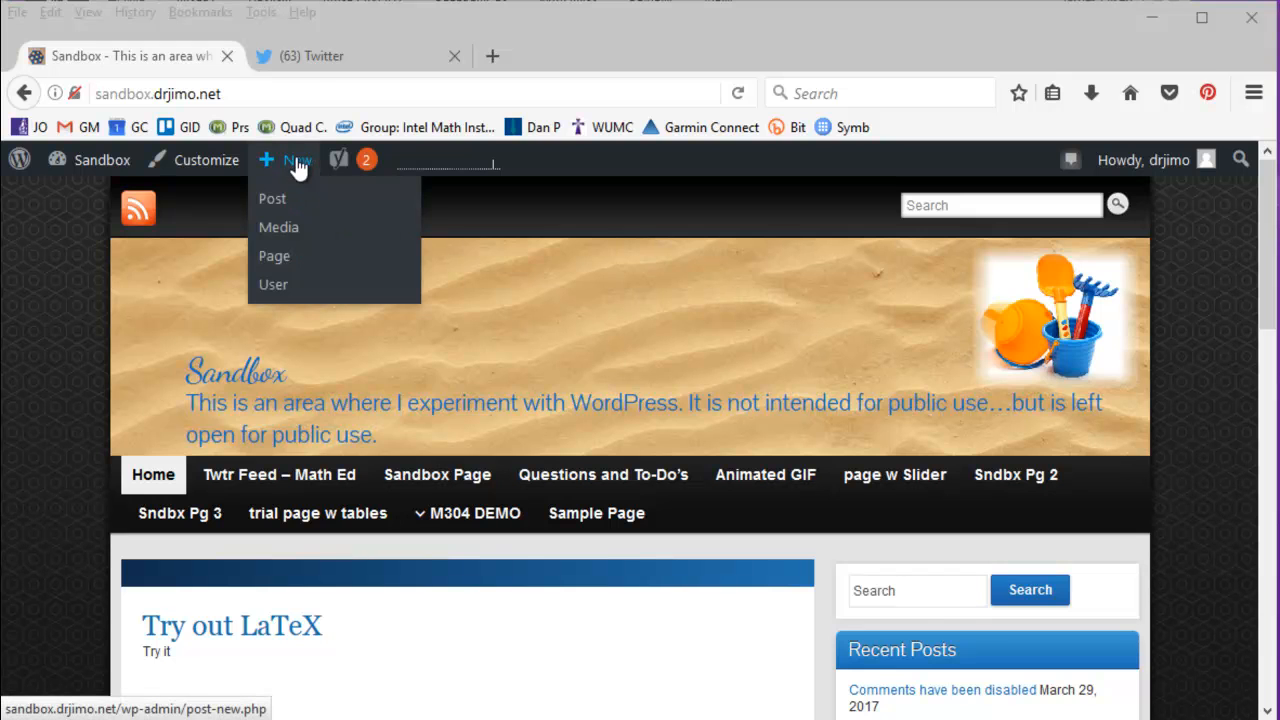
{"action": "left_click", "coordinate": [277, 258]}
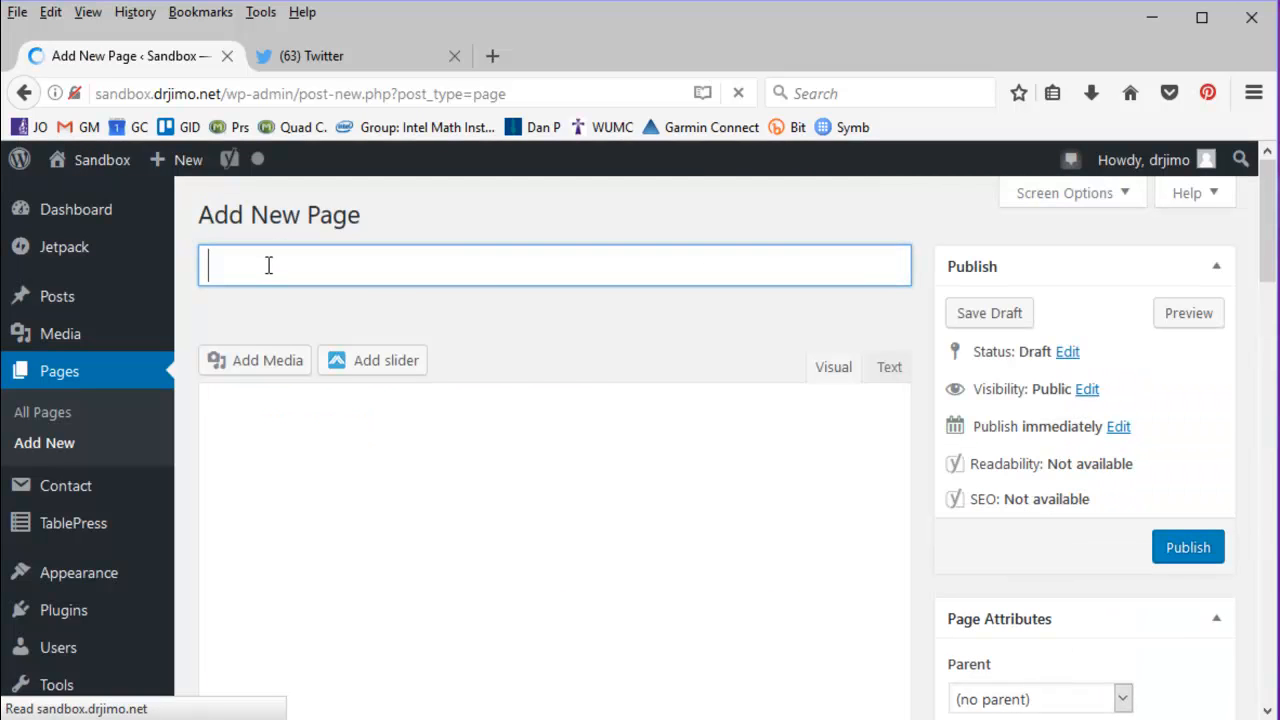
{"action": "type", "text": "Twi"}
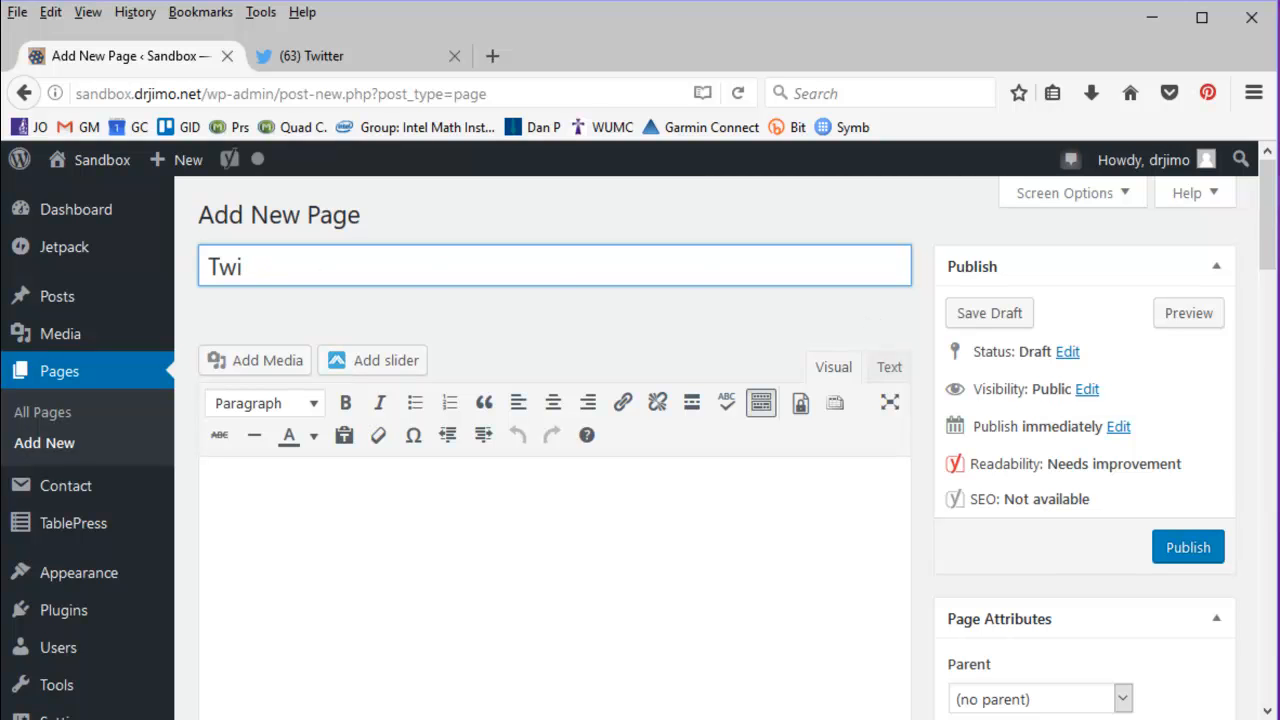
{"action": "type", "text": "tter Feed – Sports"}
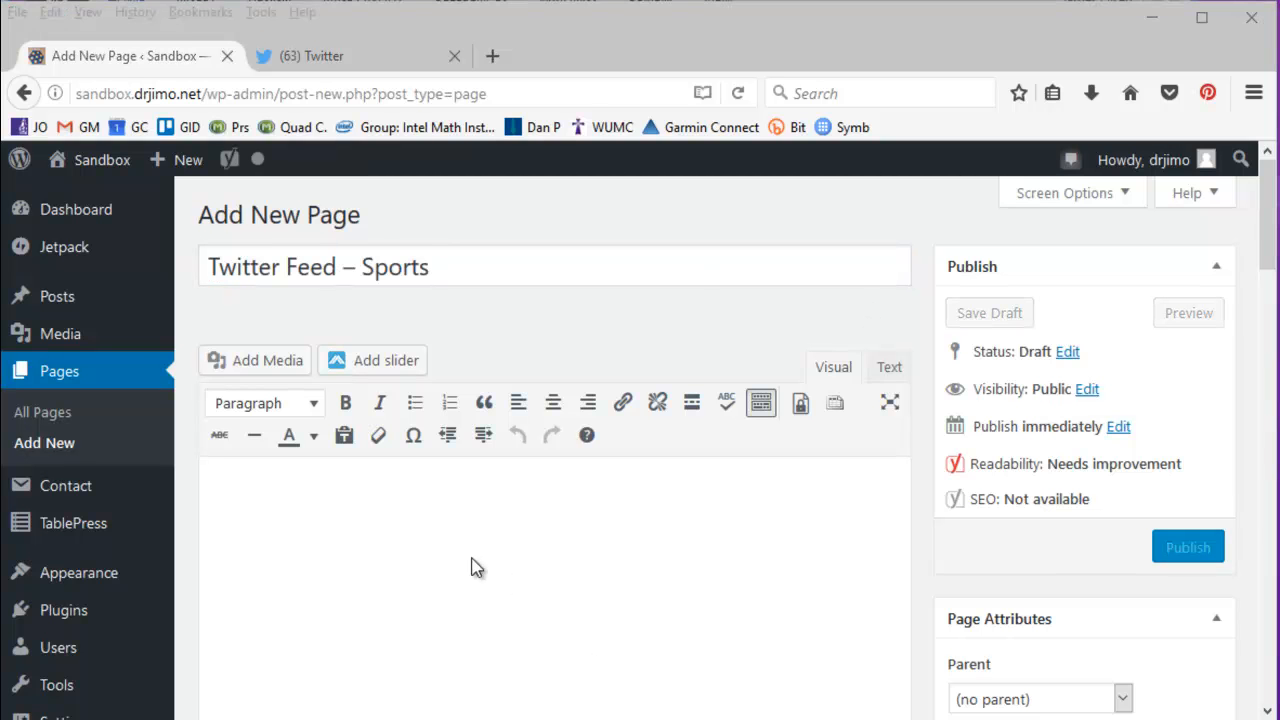
{"action": "left_click", "coordinate": [262, 489]}
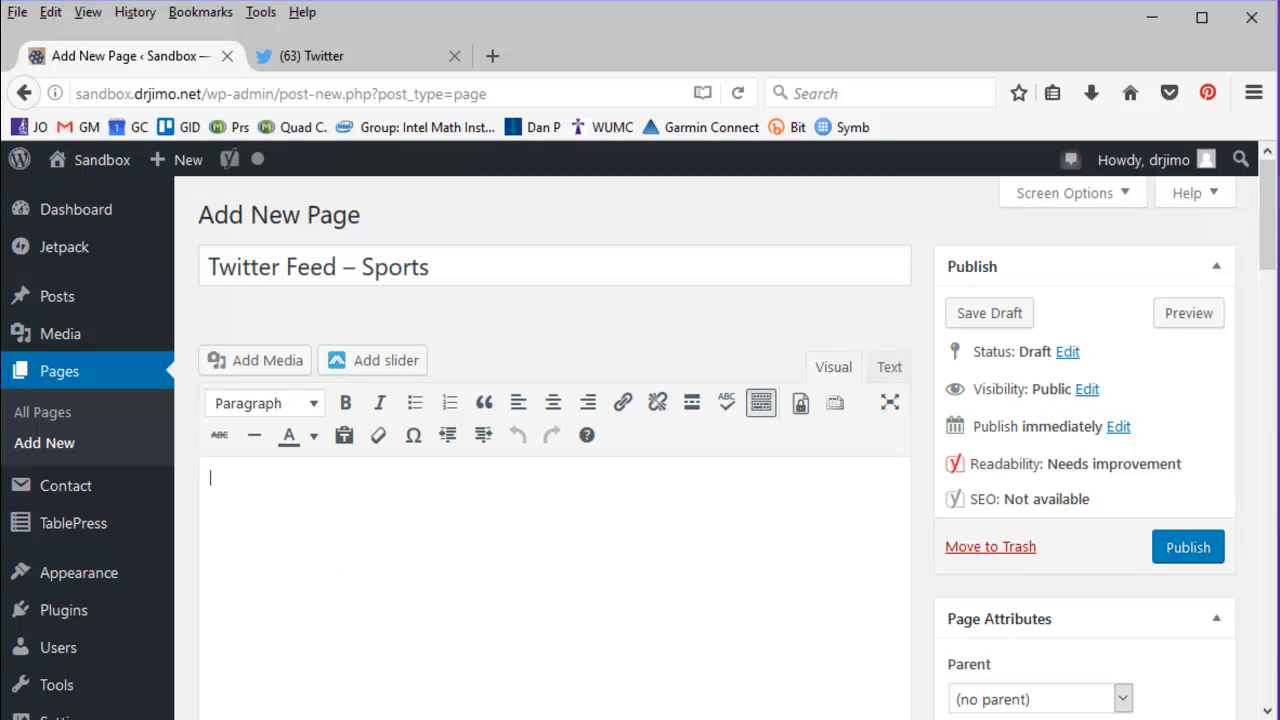
{"action": "key", "text": "alt+Tab"}
{"action": "left_click", "coordinate": [475, 402]}
{"action": "triple_click", "coordinate": [269, 377]}
{"action": "key", "text": "ctrl+c"}
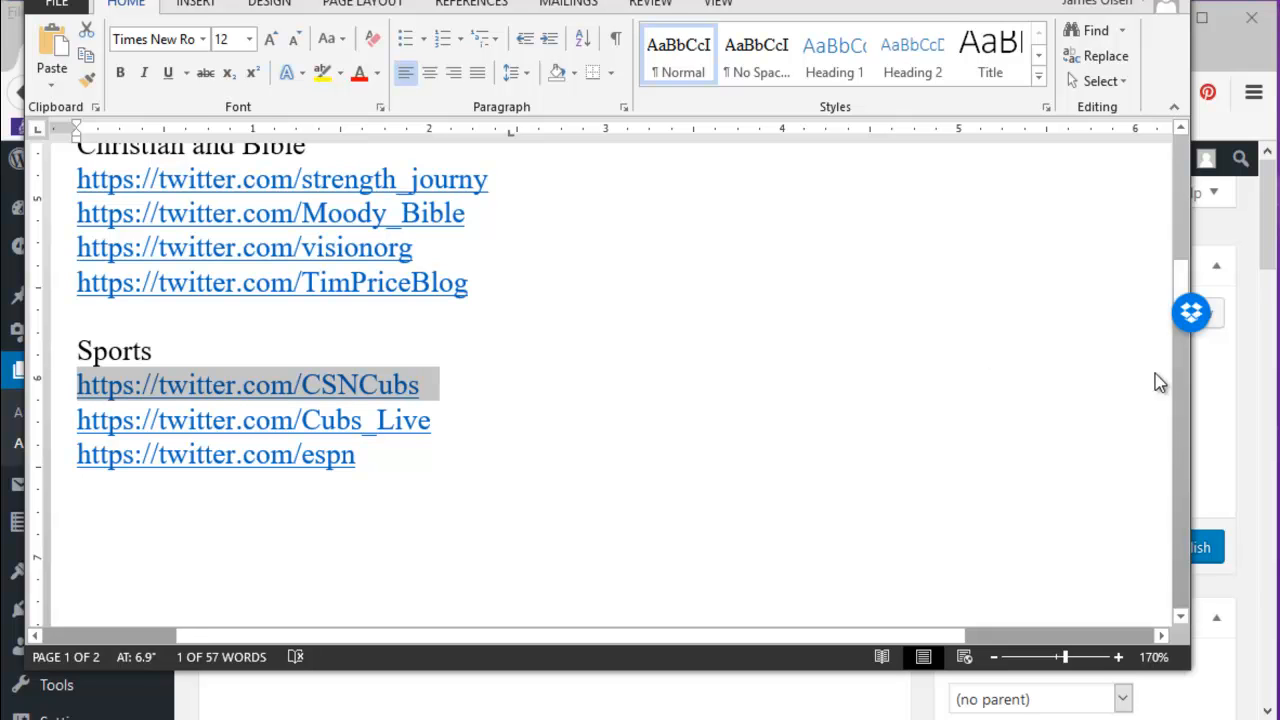
{"action": "key", "text": "alt+Tab"}
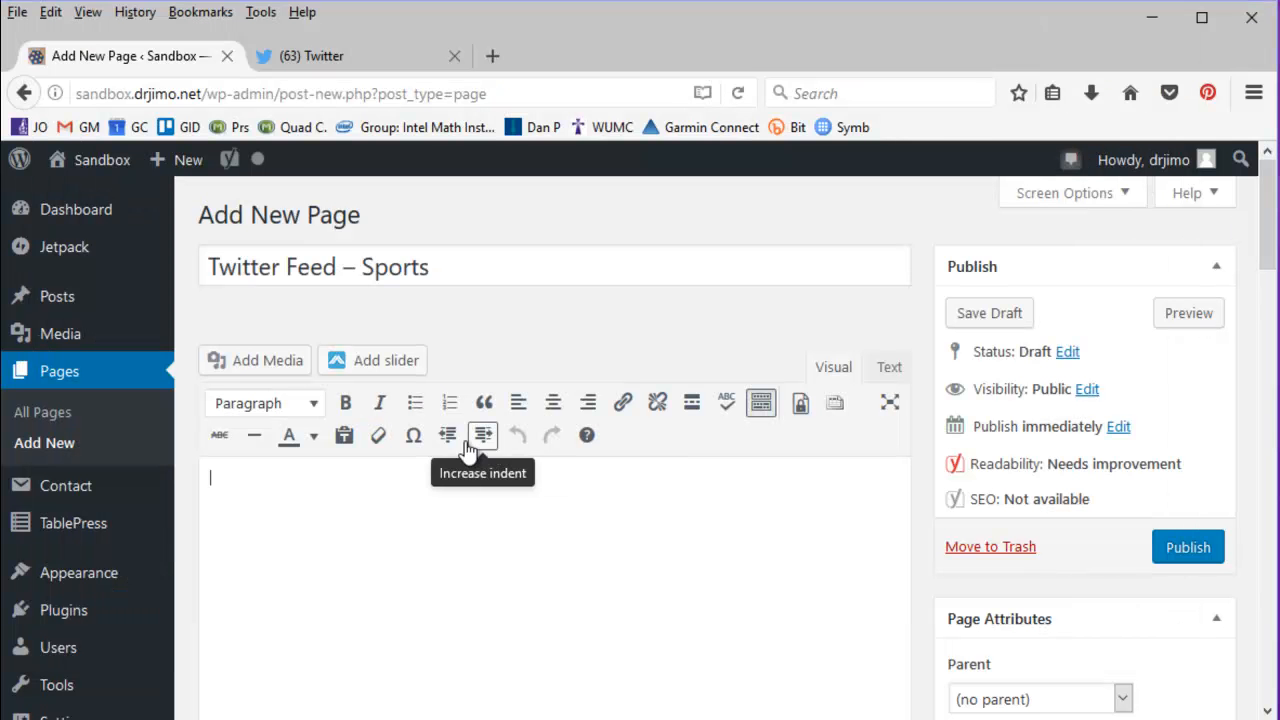
{"action": "left_click", "coordinate": [265, 368]}
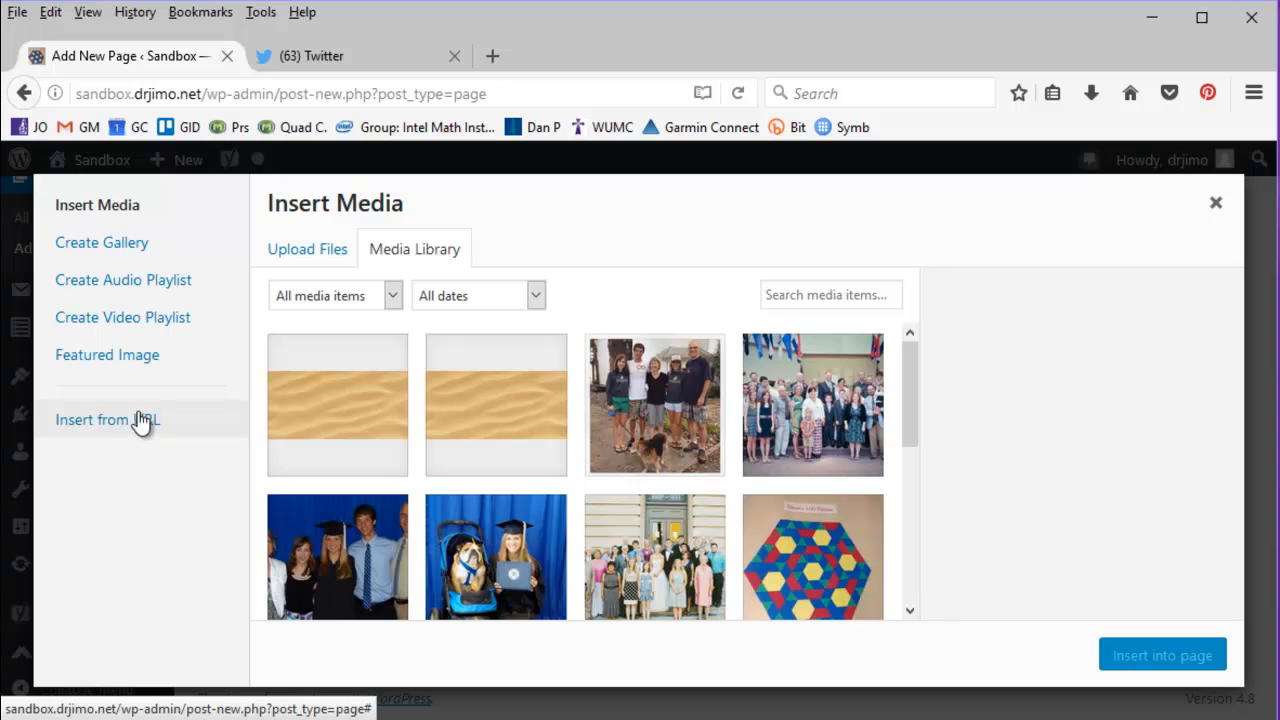
{"action": "left_click", "coordinate": [105, 421]}
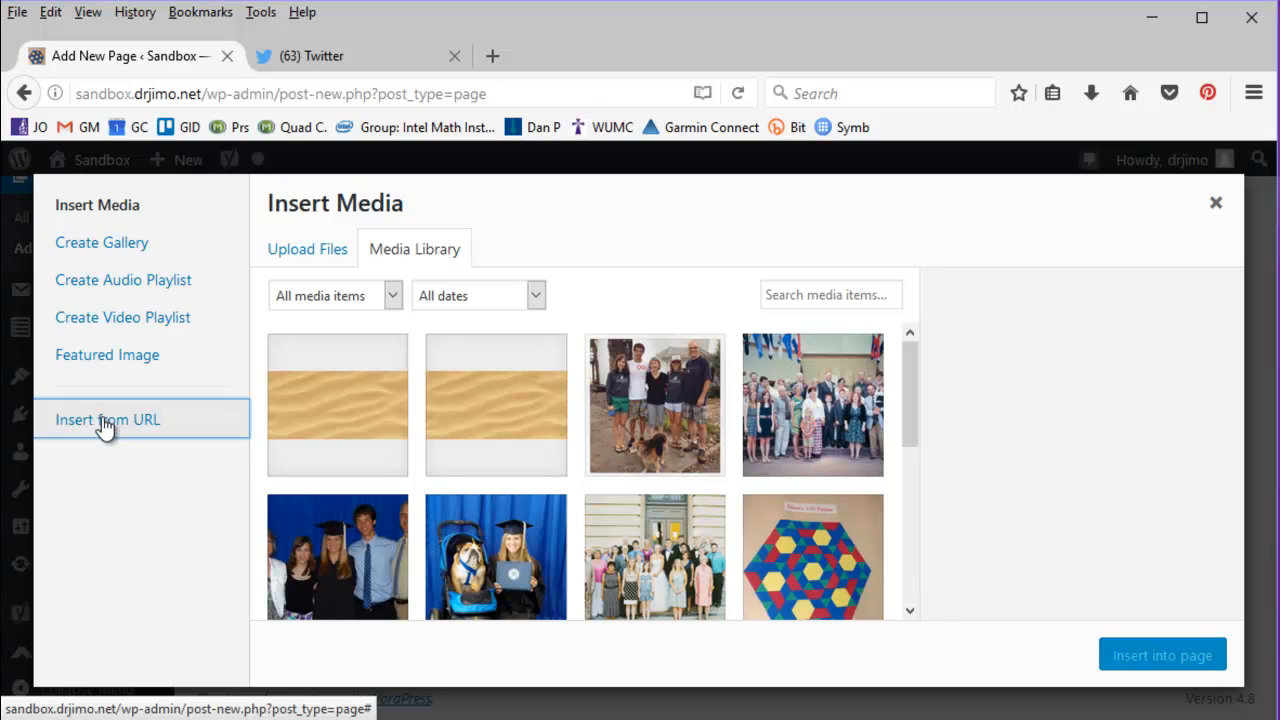
{"action": "key", "text": "ctrl+v"}
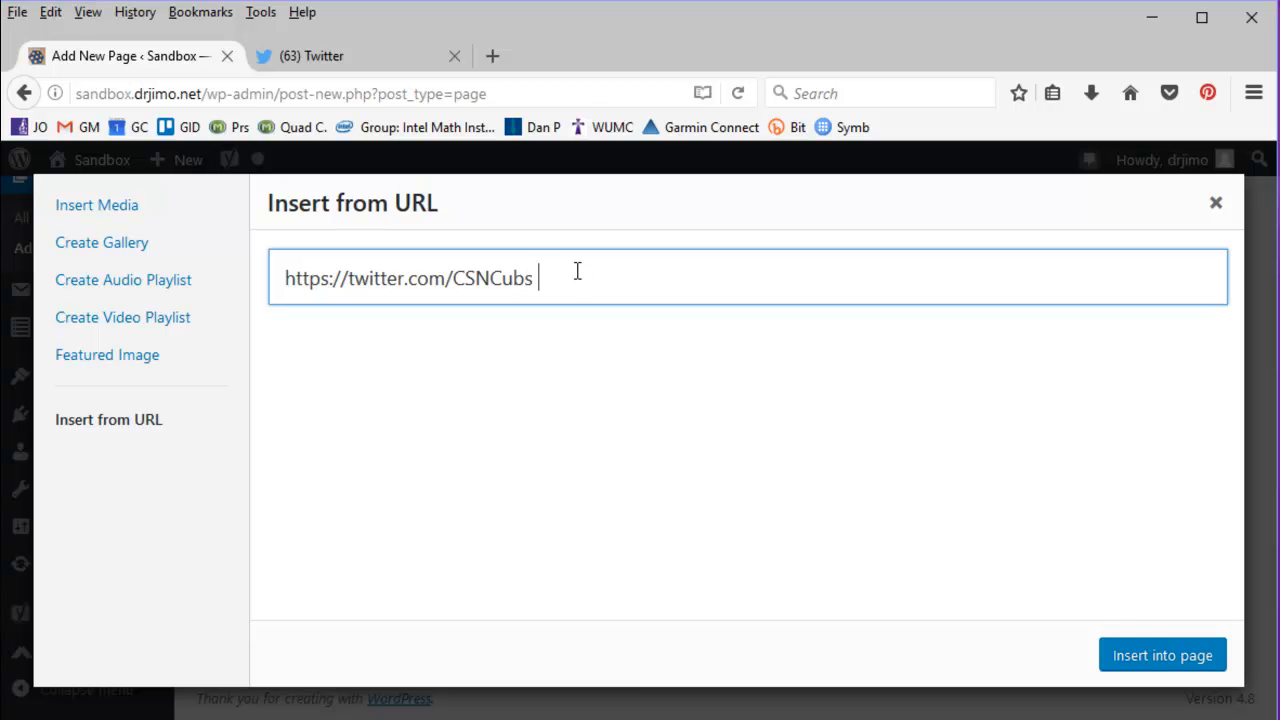
{"action": "left_click", "coordinate": [1182, 658]}
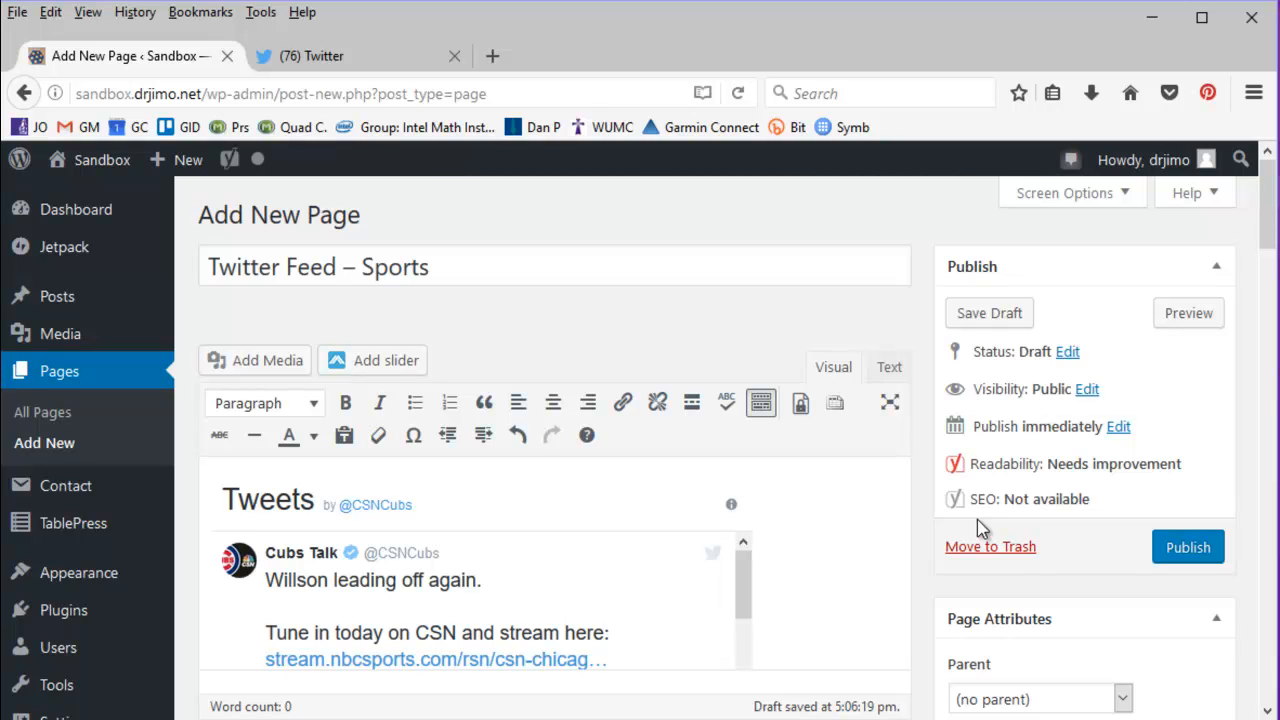
{"action": "left_click", "coordinate": [900, 500]}
{"action": "scroll", "coordinate": [920, 510], "scroll_direction": "down", "scroll_amount": 4}
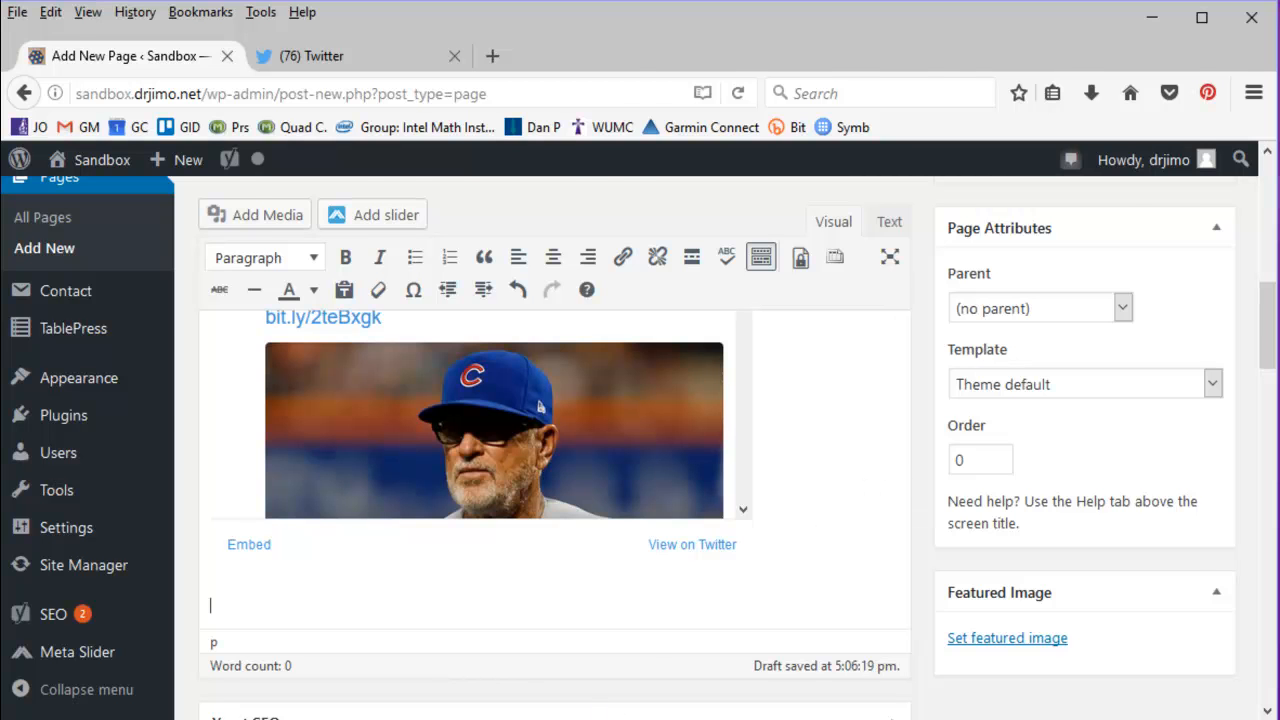
{"action": "key", "text": "alt+Tab"}
{"action": "left_click", "coordinate": [466, 474]}
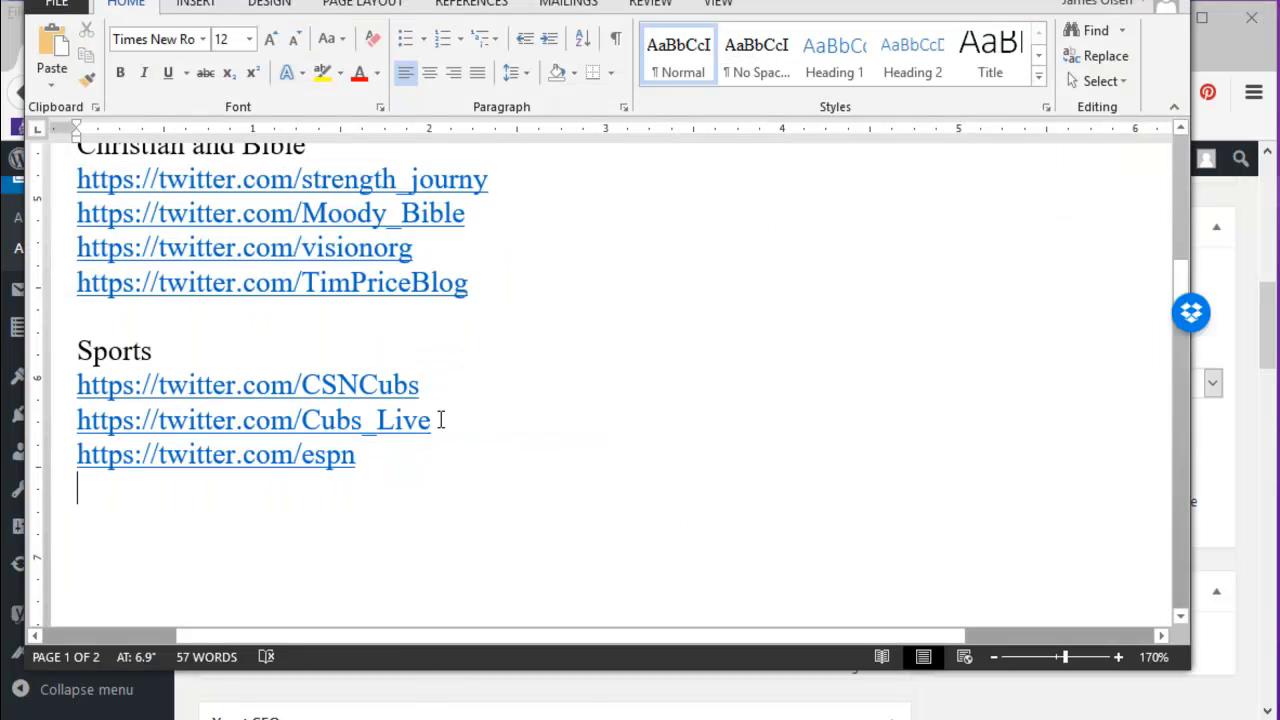
{"action": "triple_click", "coordinate": [333, 422]}
{"action": "key", "text": "ctrl+c"}
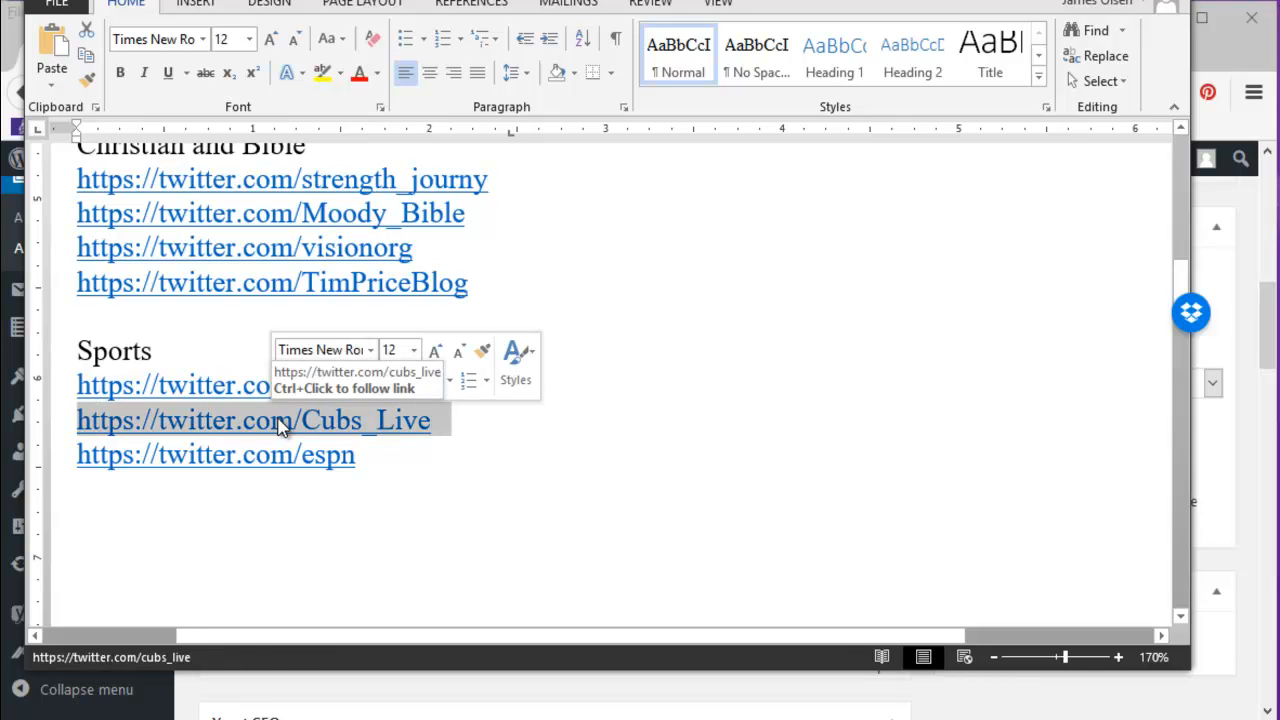
{"action": "key", "text": "alt+Tab"}
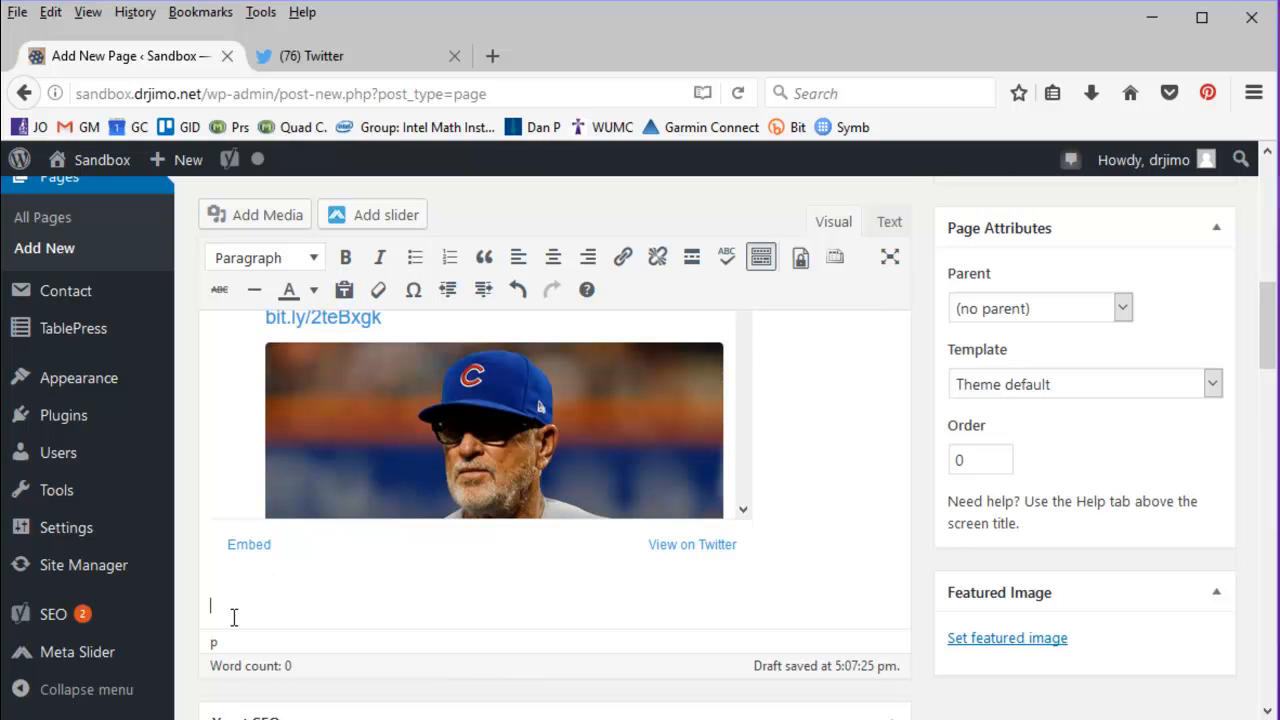
{"action": "left_click", "coordinate": [257, 220]}
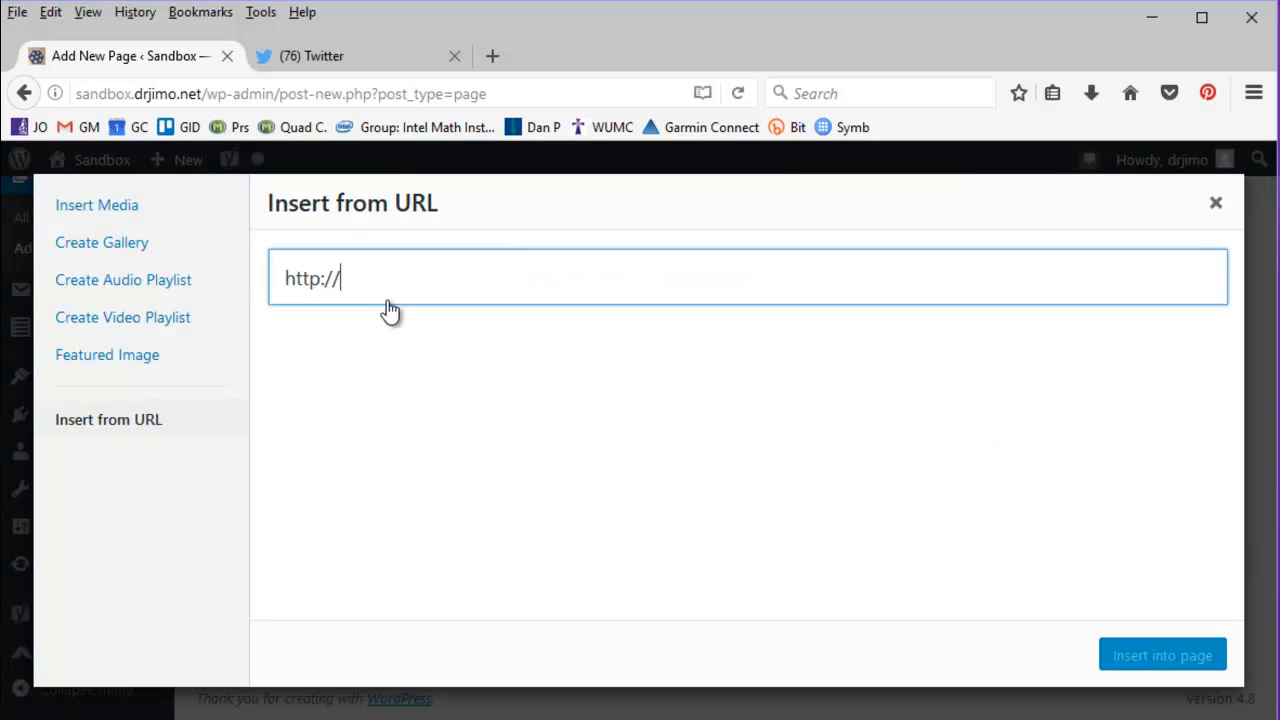
{"action": "left_click_drag", "start_coordinate": [380, 271], "coordinate": [215, 271]}
{"action": "key", "text": "ctrl+v"}
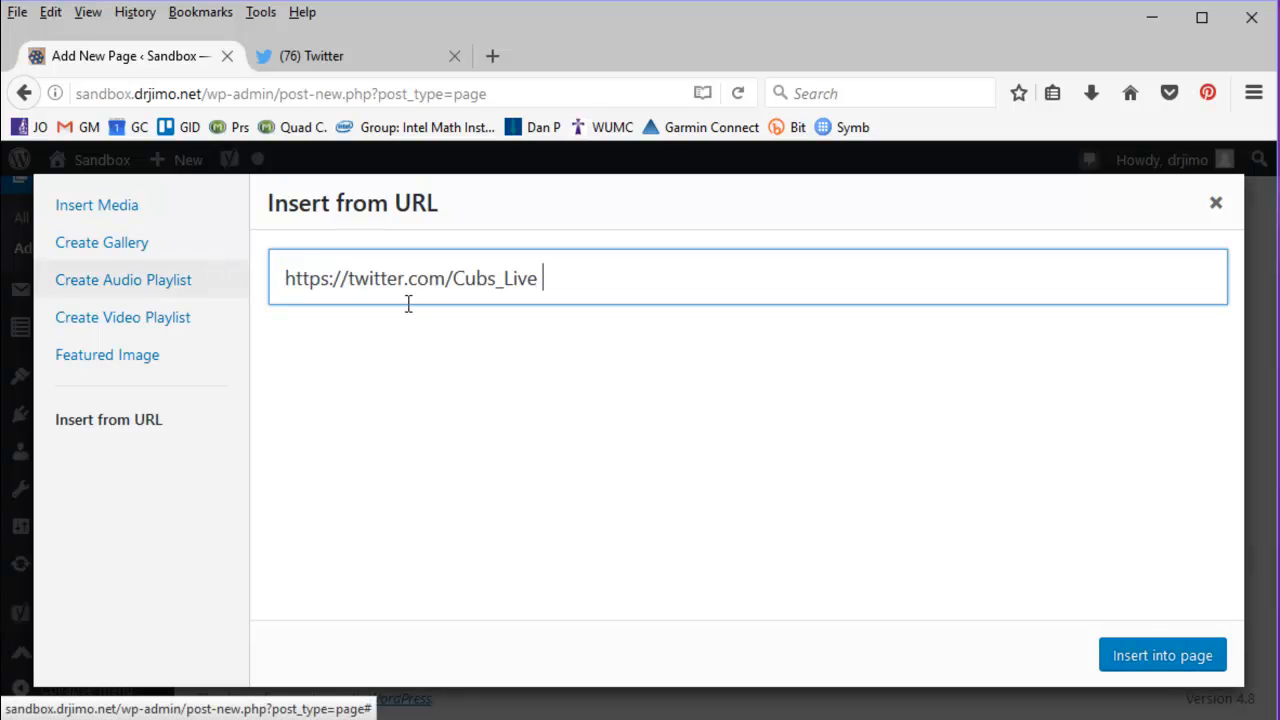
{"action": "left_click", "coordinate": [1152, 656]}
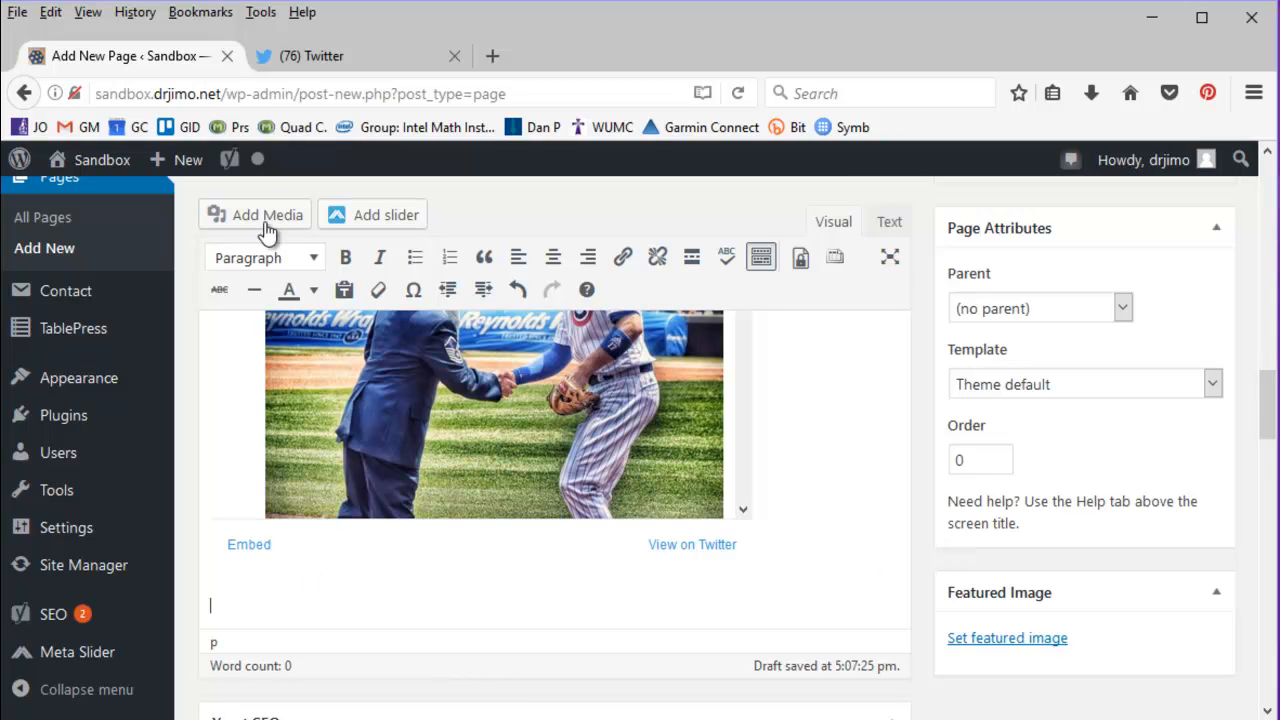
{"action": "key", "text": "alt+Tab"}
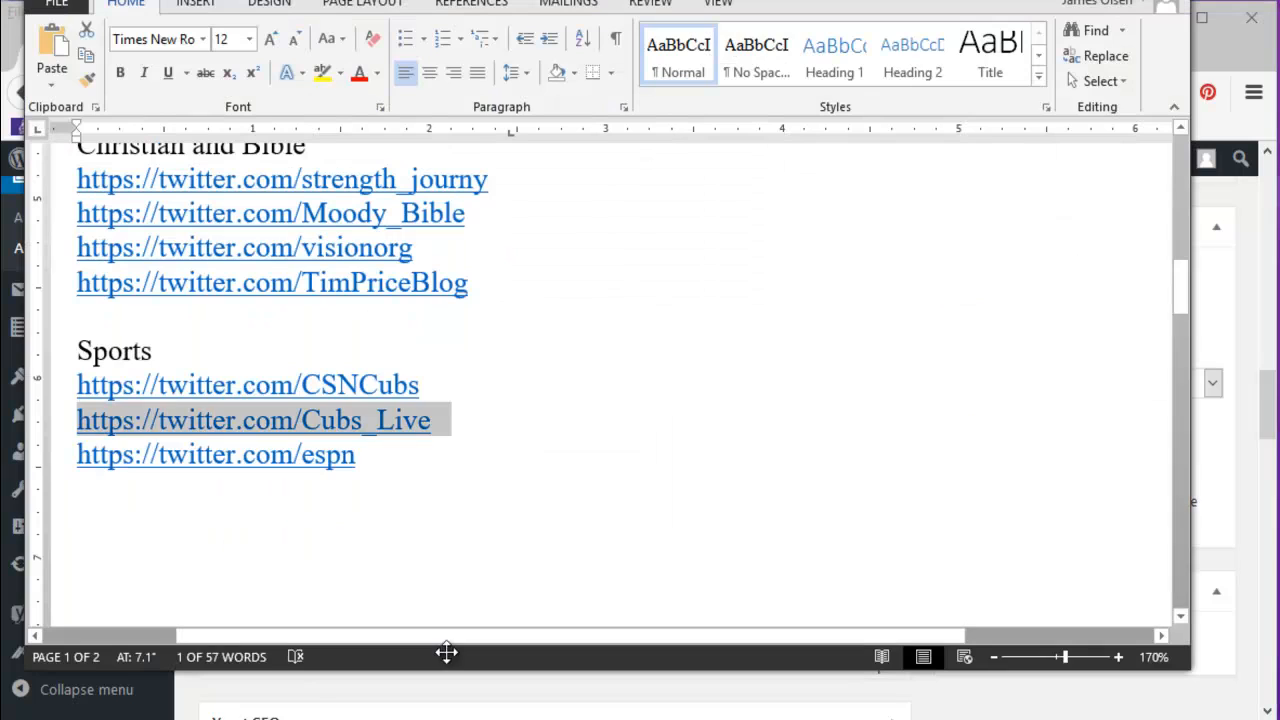
{"action": "left_click", "coordinate": [442, 541]}
{"action": "left_click", "coordinate": [374, 458]}
{"action": "left_click_drag", "start_coordinate": [374, 458], "coordinate": [200, 448]}
{"action": "key", "text": "ctrl+c"}
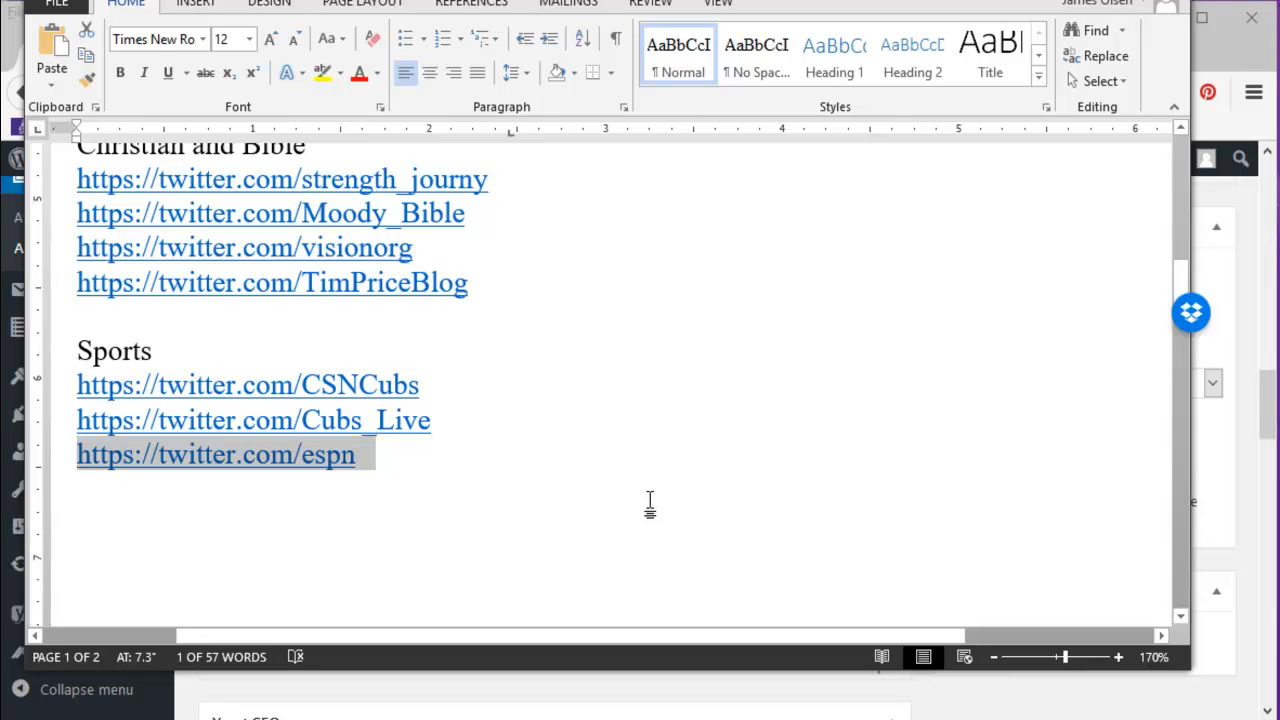
- Paste the espn Twitter address directly below the Cubs_Live feed in the WordPress page body and publish the page
{"action": "left_click", "coordinate": [1269, 414]}
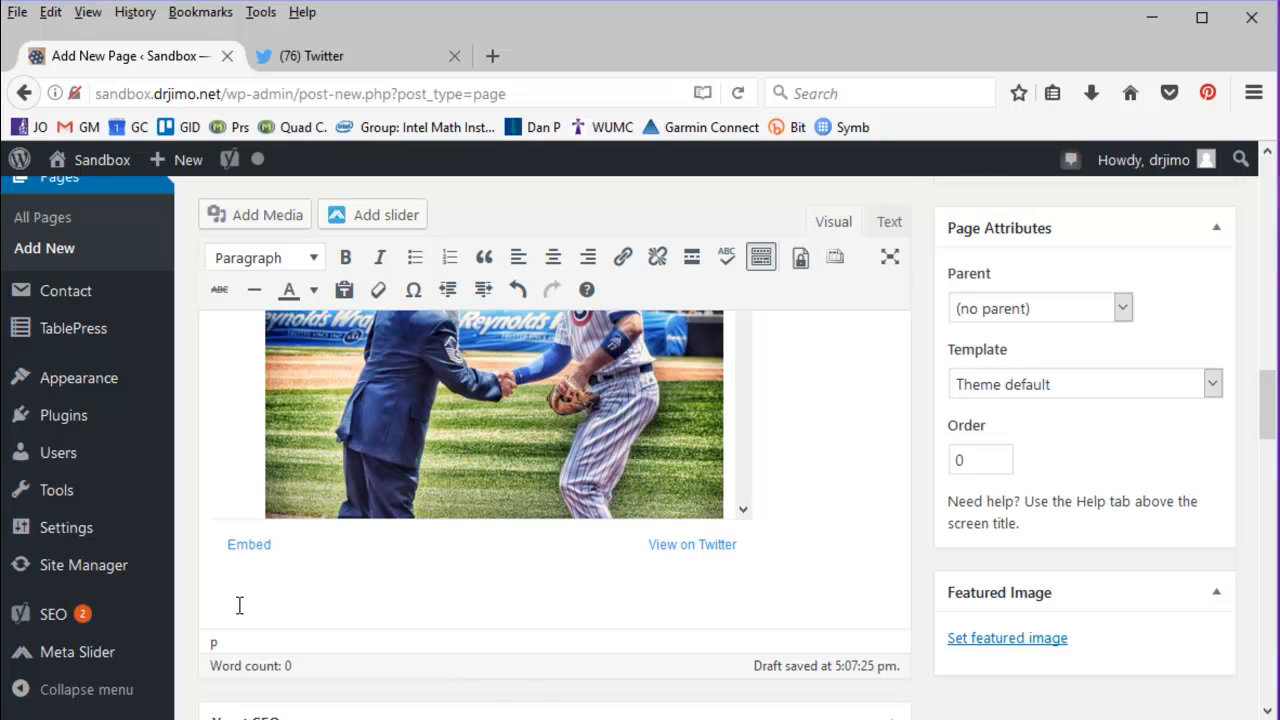
{"action": "key", "text": "ctrl+v"}
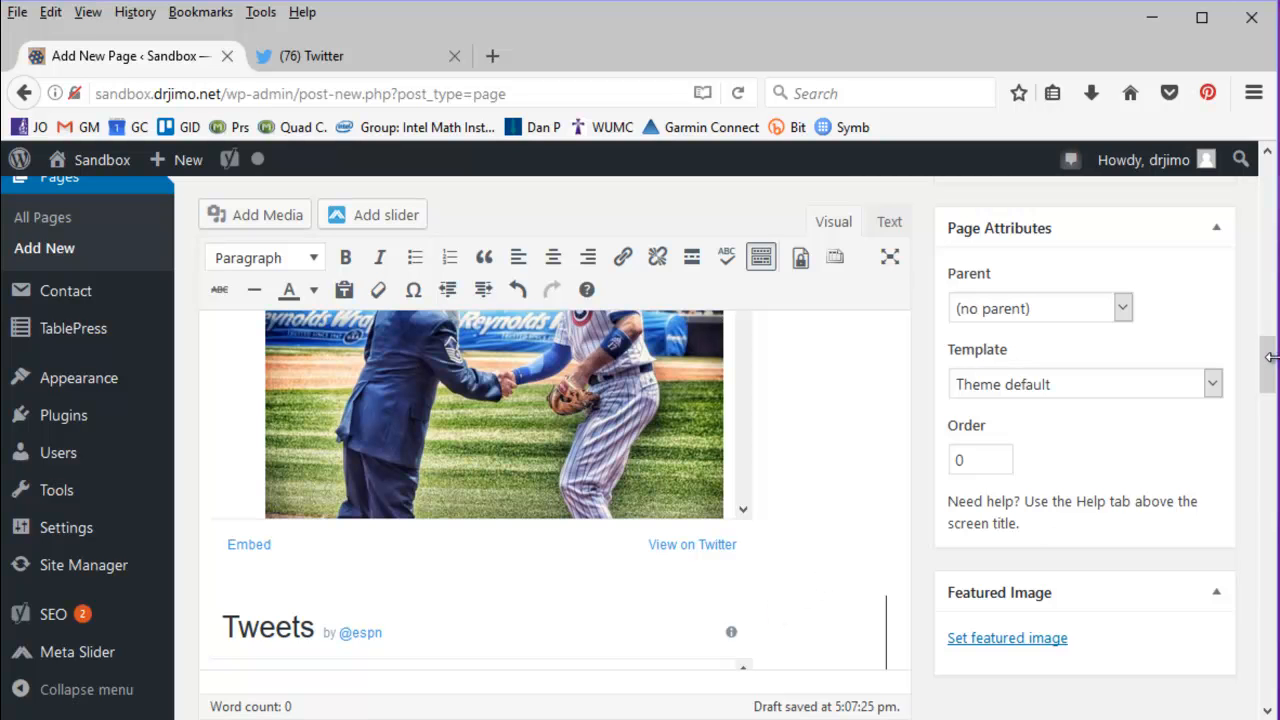
{"action": "left_click_drag", "start_coordinate": [1268, 362], "coordinate": [1271, 314]}
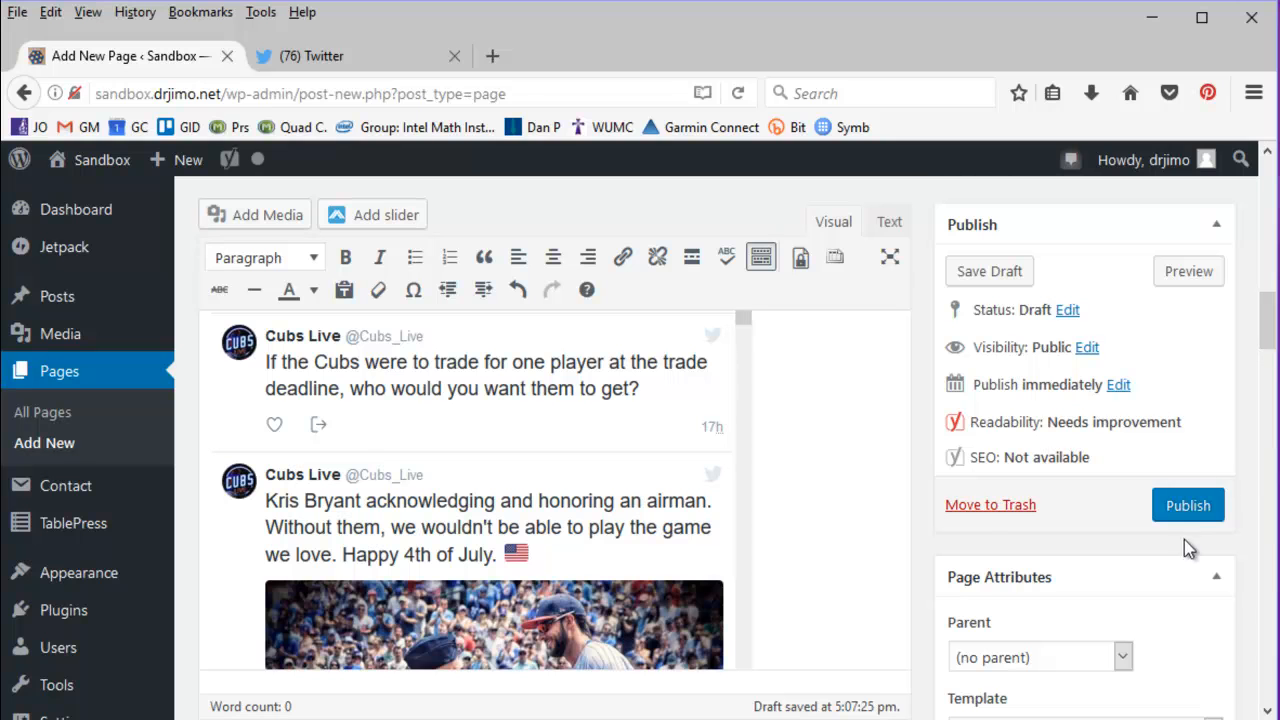
{"action": "left_click", "coordinate": [1198, 512]}
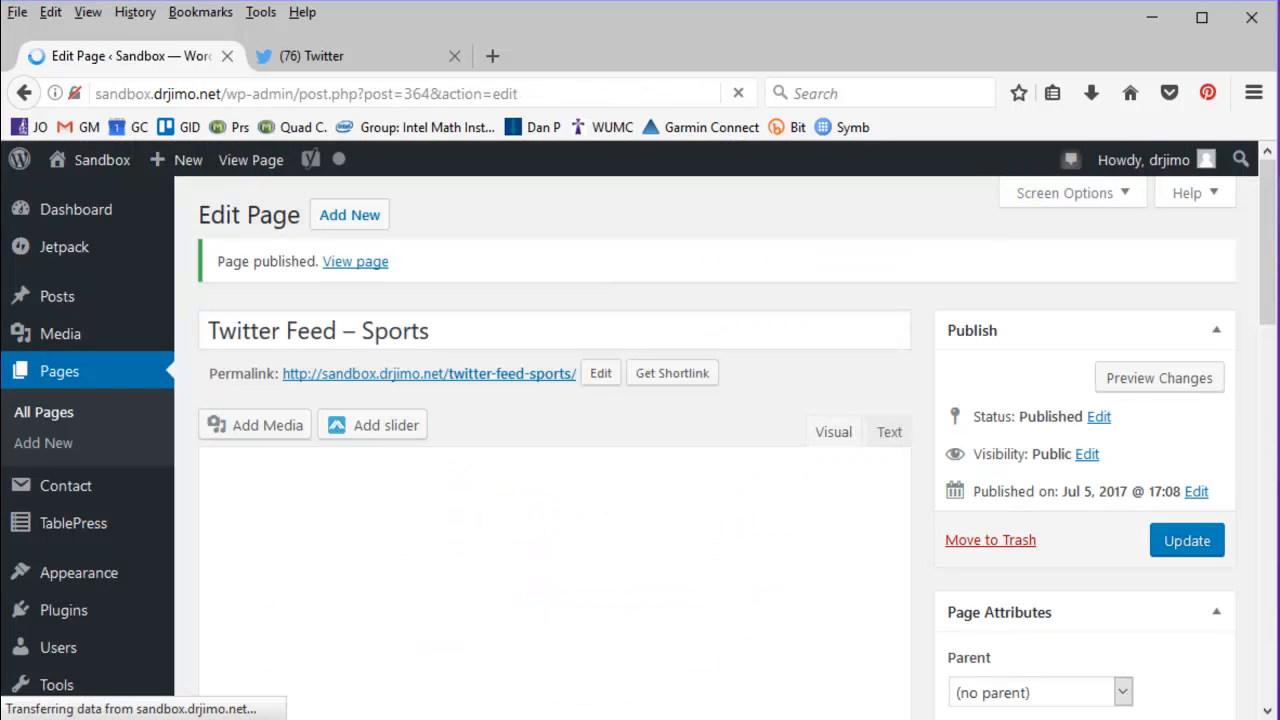
- View the published "Twitter Feed – Sports" page and examine its embedded CSNCubs, Cubs_Live and espn timelines
{"action": "left_click", "coordinate": [365, 267]}
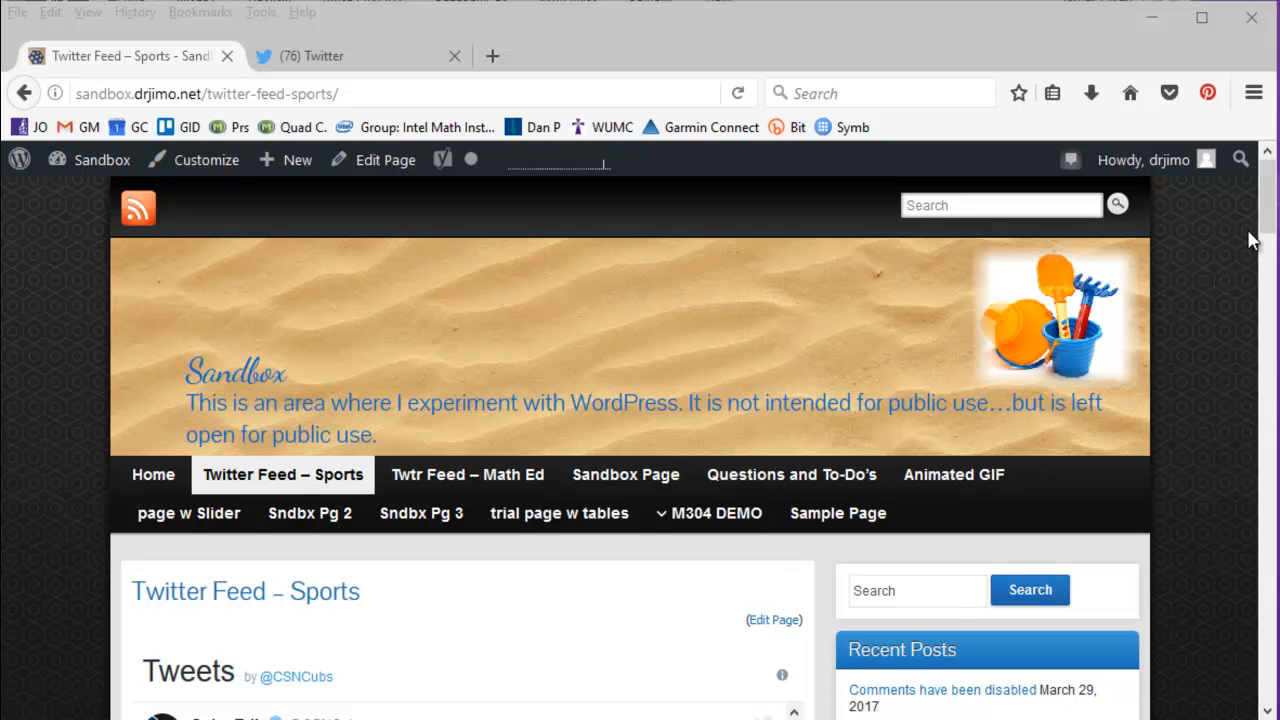
{"action": "left_click_drag", "start_coordinate": [1268, 195], "coordinate": [1265, 268]}
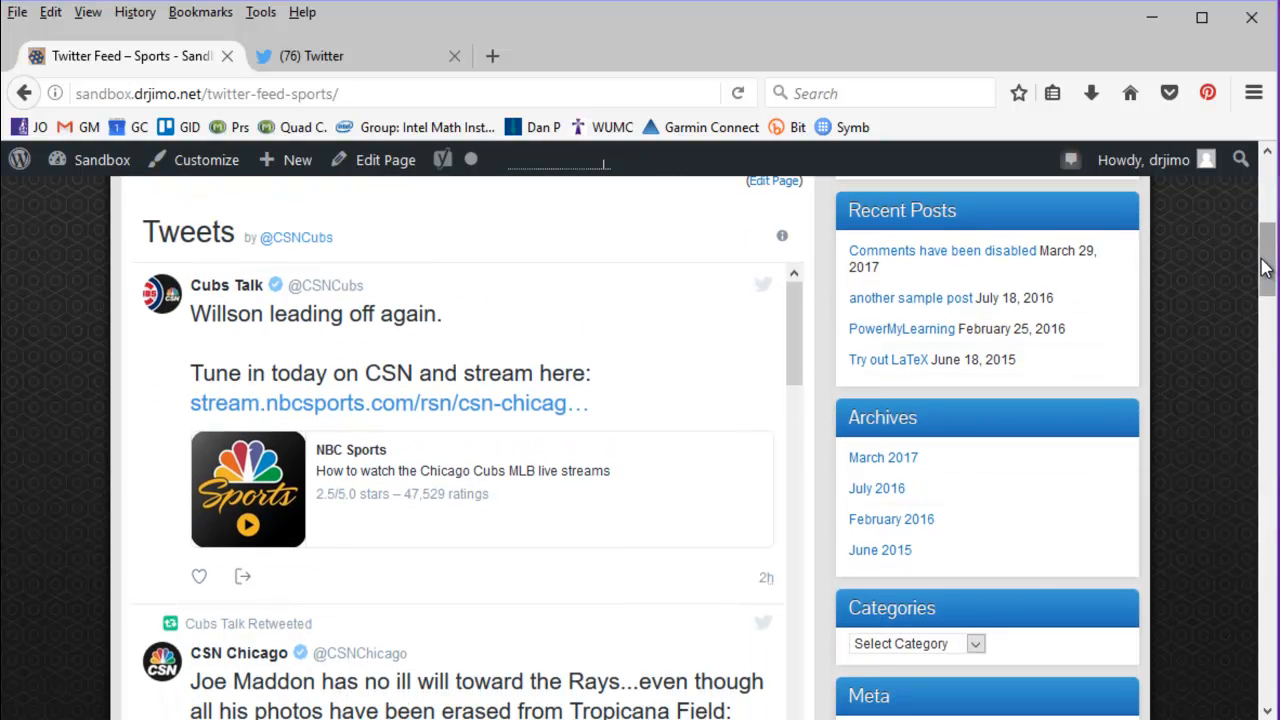
{"action": "left_click_drag", "start_coordinate": [1266, 268], "coordinate": [1259, 401]}
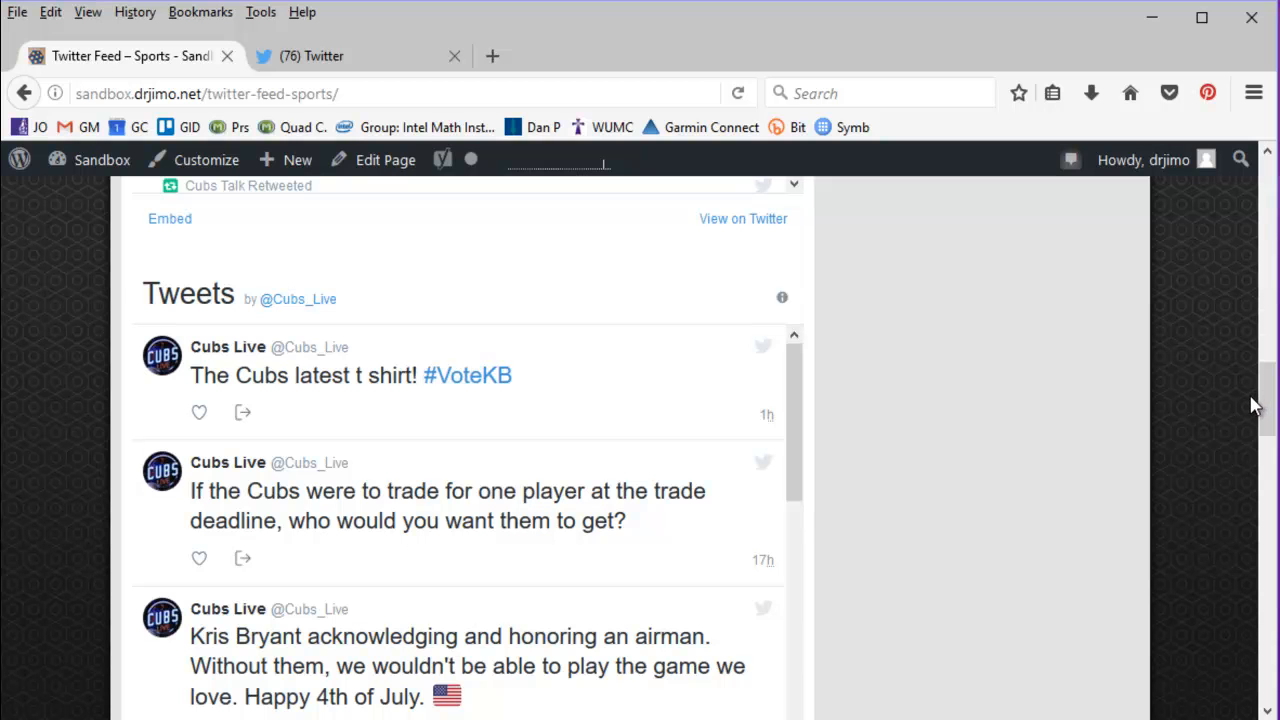
{"action": "left_click_drag", "start_coordinate": [1266, 380], "coordinate": [1235, 534]}
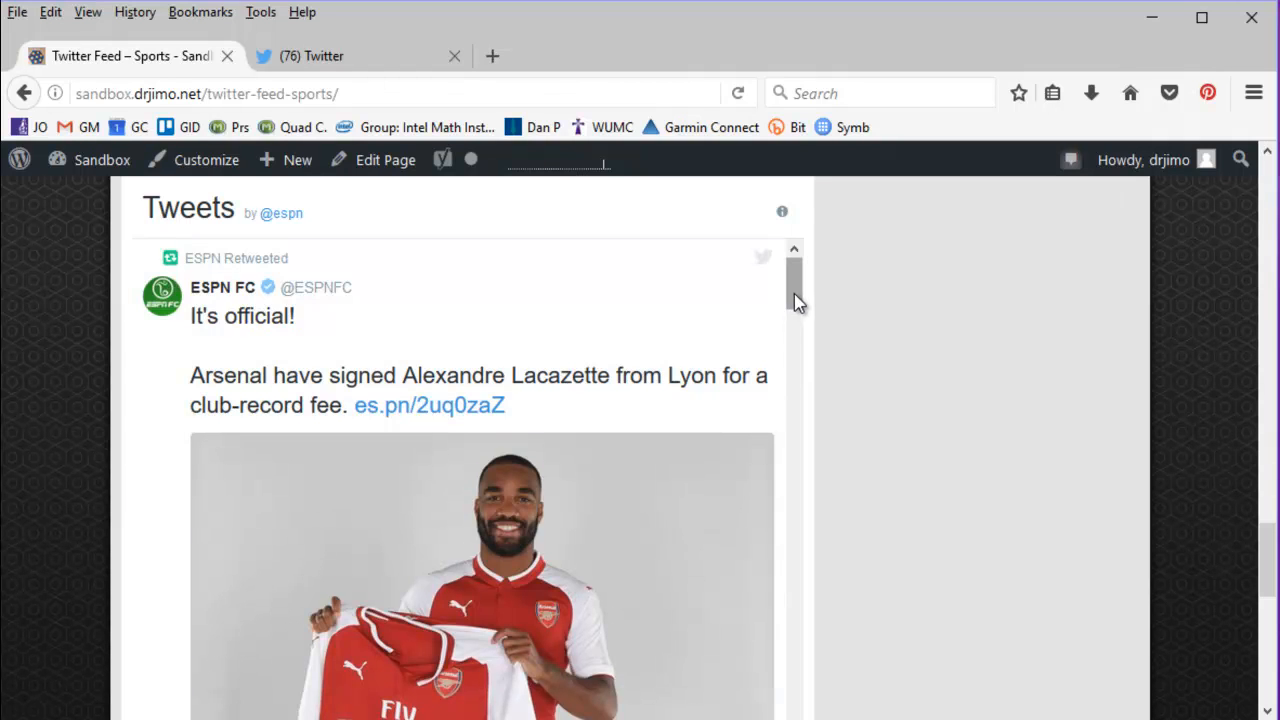
{"action": "left_click_drag", "start_coordinate": [798, 302], "coordinate": [794, 425]}
{"action": "left_click_drag", "start_coordinate": [1274, 543], "coordinate": [1272, 246]}
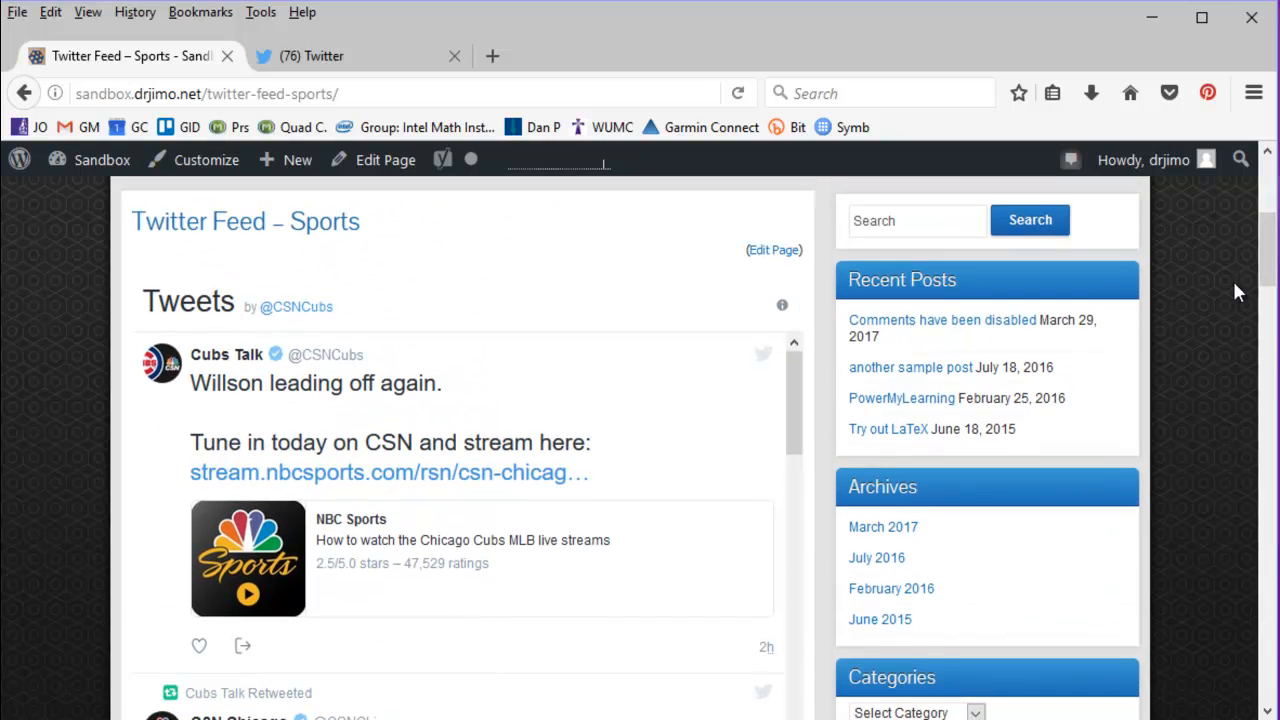
{"action": "left_click_drag", "start_coordinate": [793, 422], "coordinate": [800, 490]}
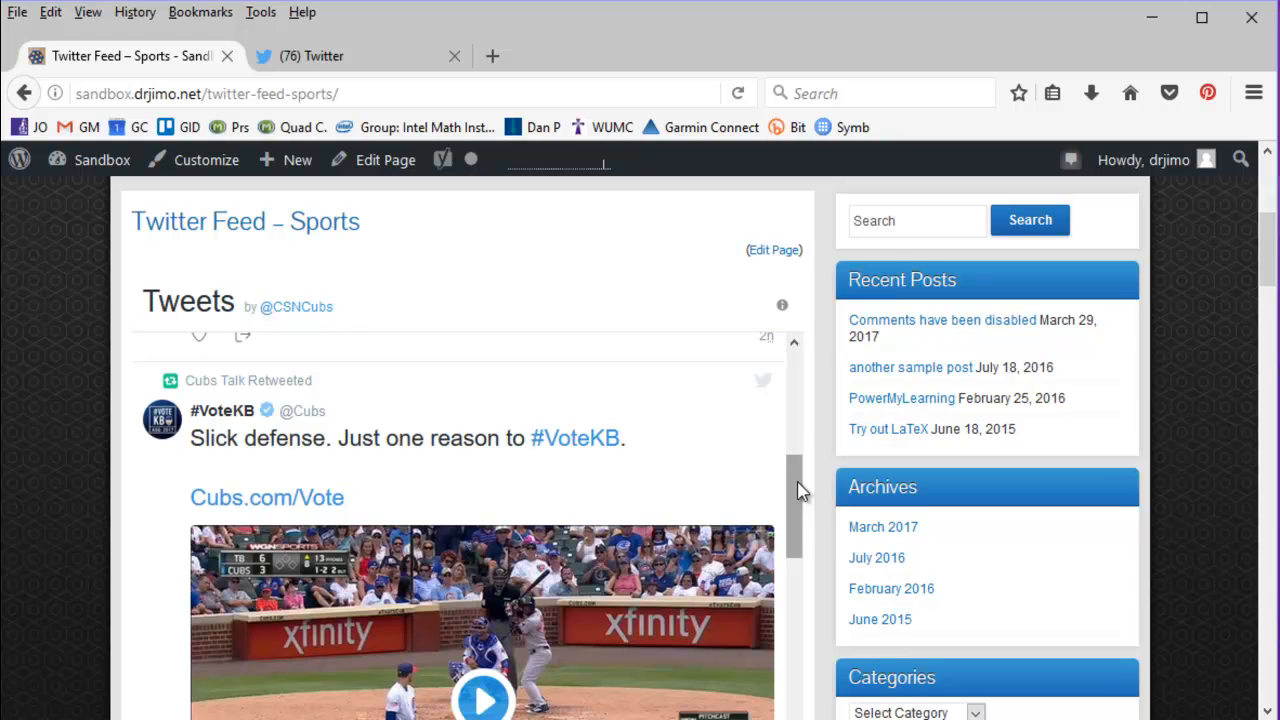